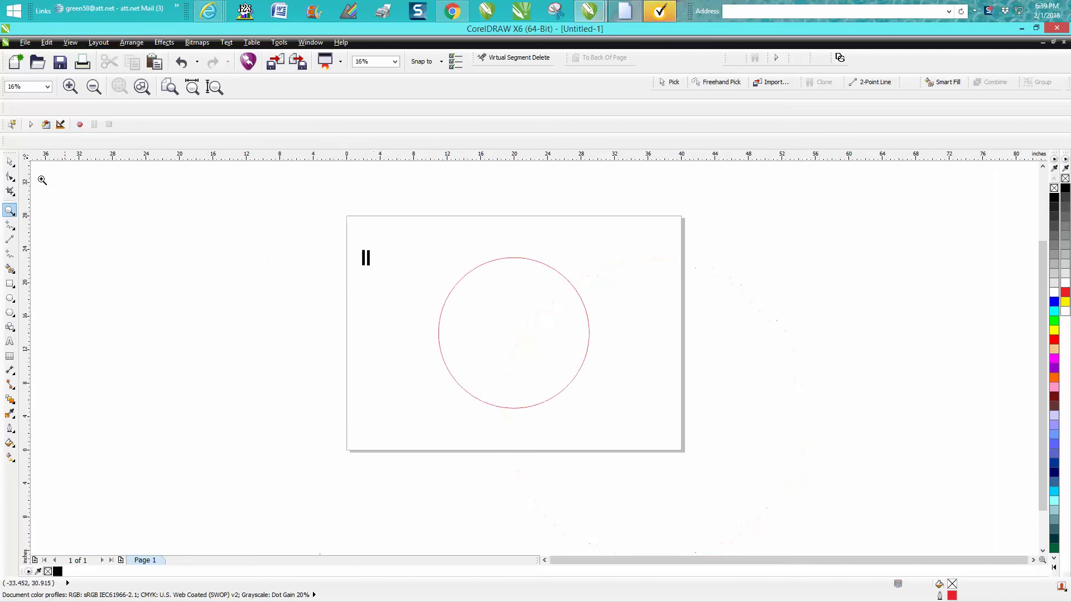
# Move the two black bars together toward the red circle, just above its upper-left edge.
pyautogui.click(10, 162)
pyautogui.moveTo(335, 244); pyautogui.dragTo(406, 286)
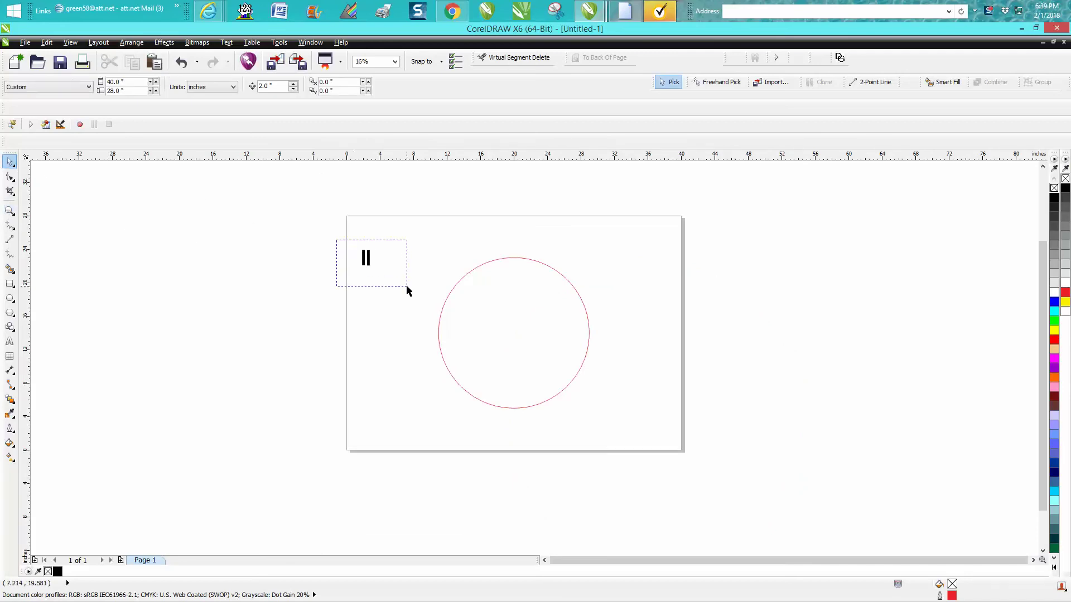
pyautogui.moveTo(365, 258); pyautogui.dragTo(439, 255)
pyautogui.click(401, 294)
# Scale the right-hand black bar to 50% of its size proportionally.
pyautogui.click(10, 210)
pyautogui.moveTo(404, 233); pyautogui.dragTo(660, 434)
pyautogui.click(10, 162)
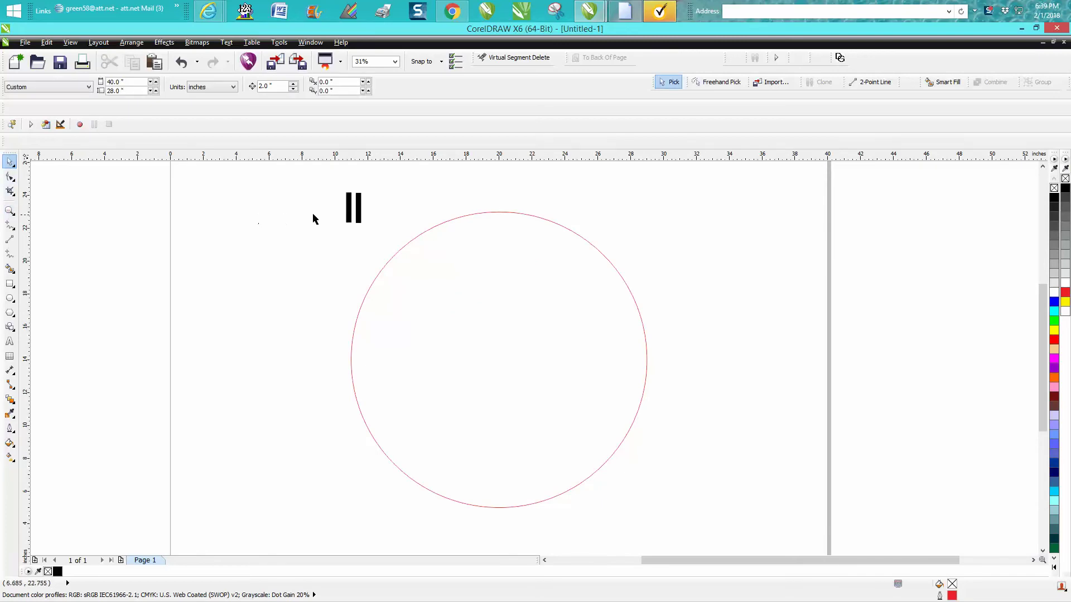
pyautogui.click(351, 215)
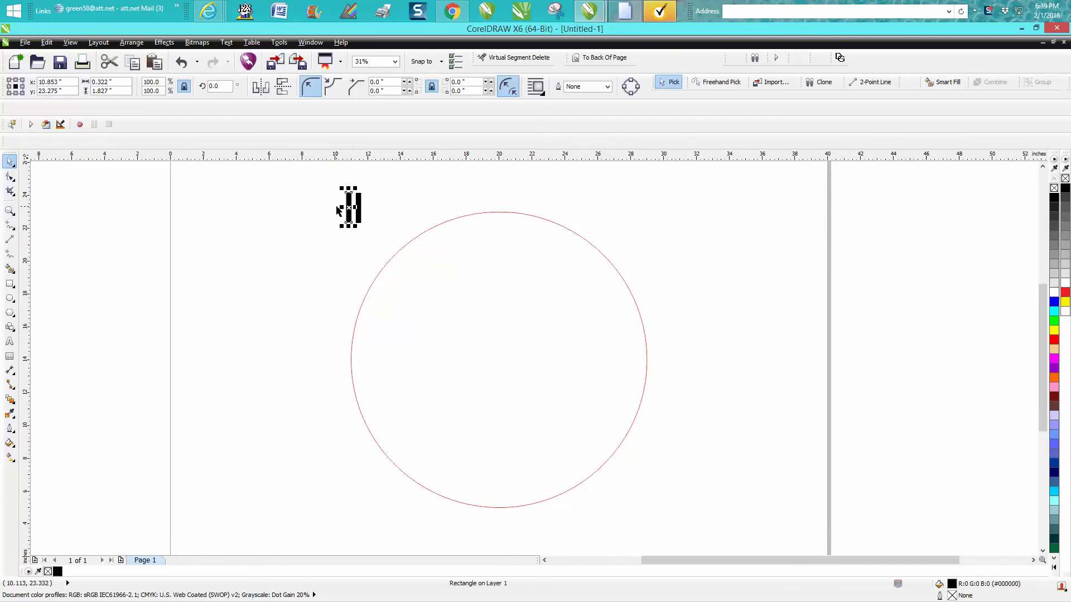
pyautogui.click(10, 210)
pyautogui.moveTo(330, 183); pyautogui.dragTo(392, 242)
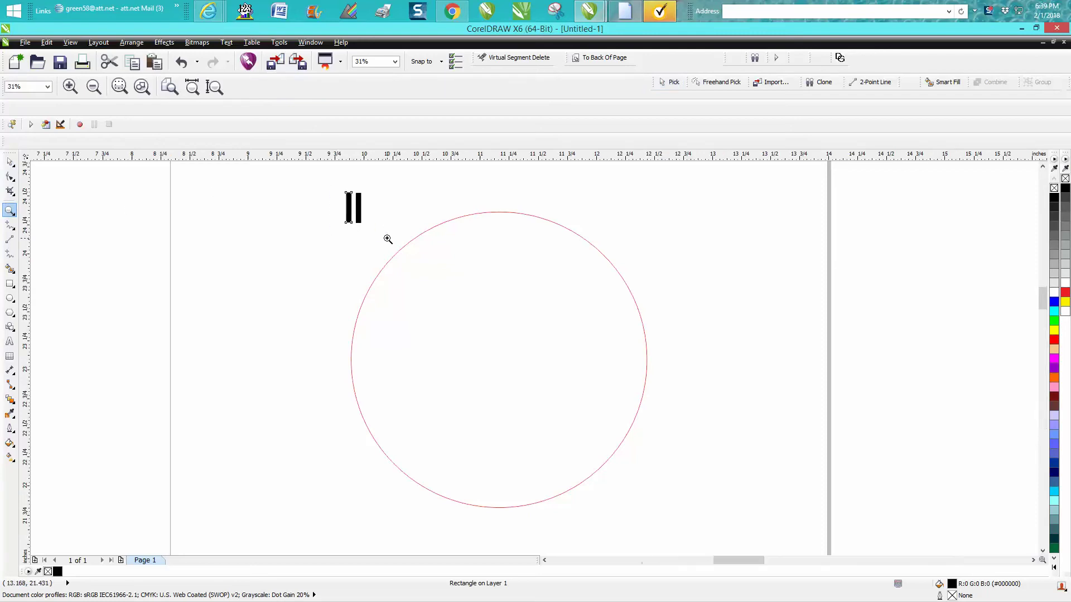
pyautogui.click(10, 163)
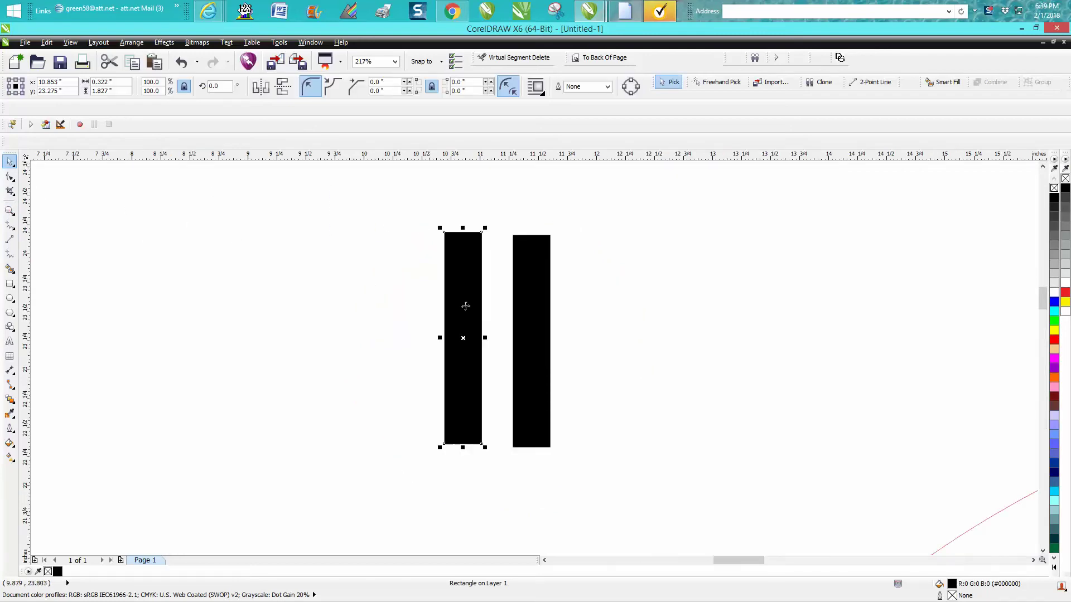
pyautogui.click(528, 330)
pyautogui.doubleClick(162, 81)
pyautogui.write('5')
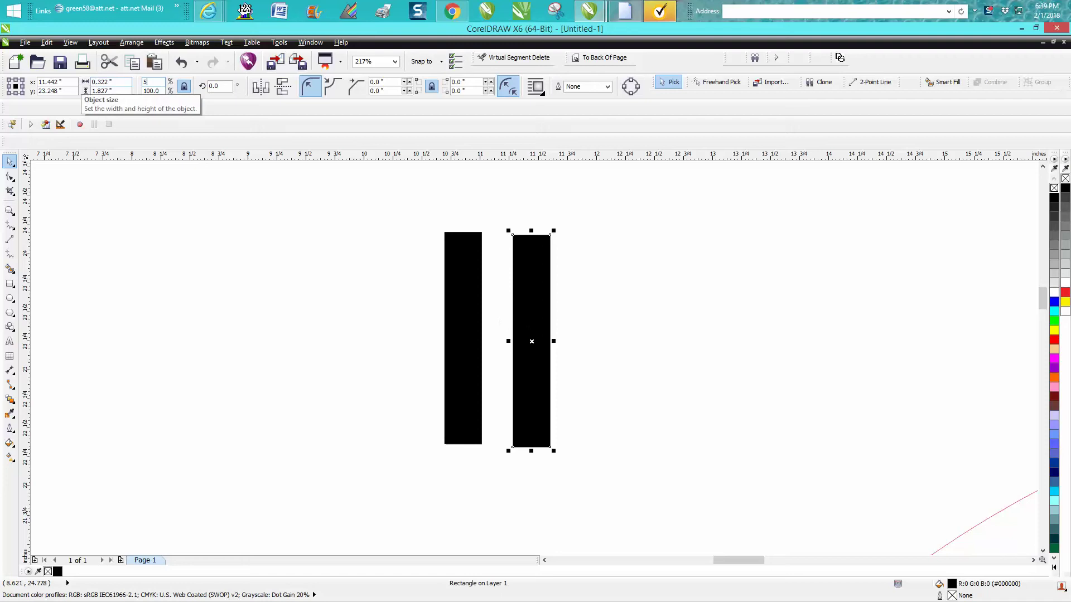
pyautogui.write('0')
pyautogui.press('Return')
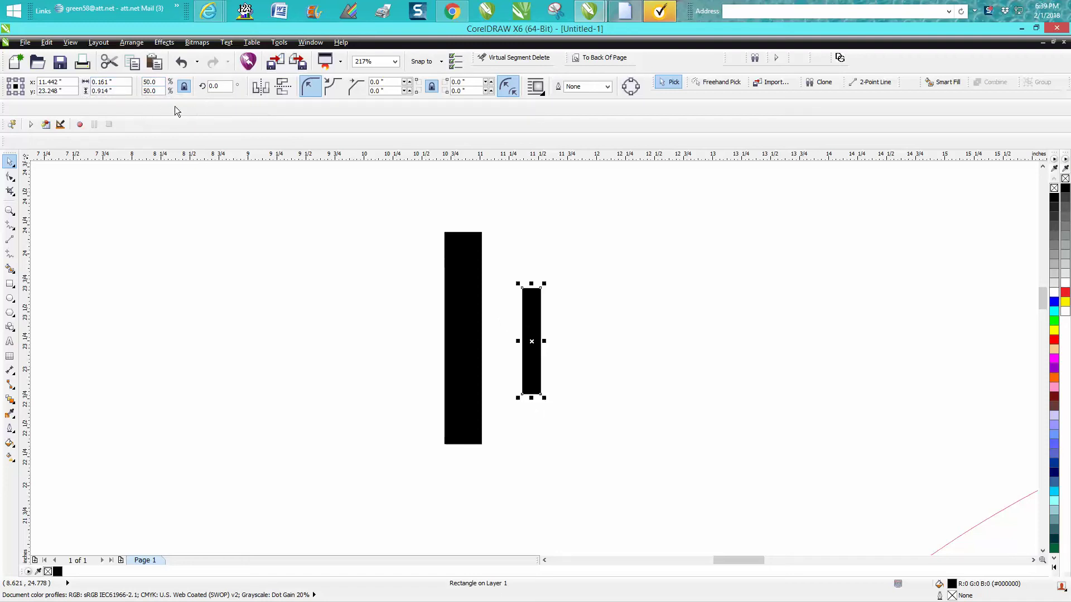
# Align the large black bar to the red circle's horizontal centre and top edge.
pyautogui.scroll(-4, 370, 289)
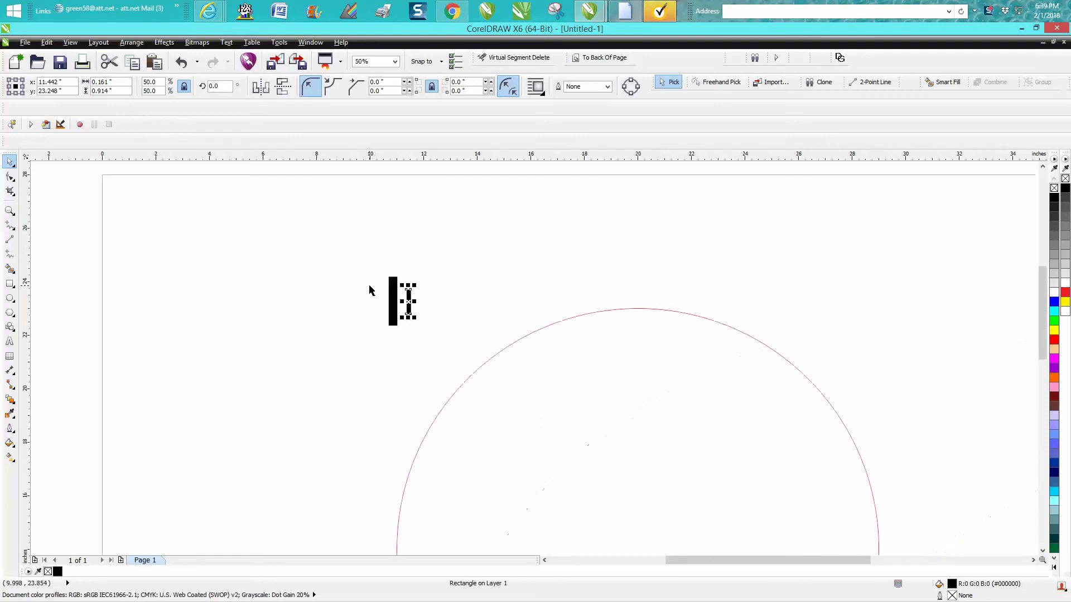
pyautogui.click(393, 312)
pyautogui.scroll(-2, 377, 304)
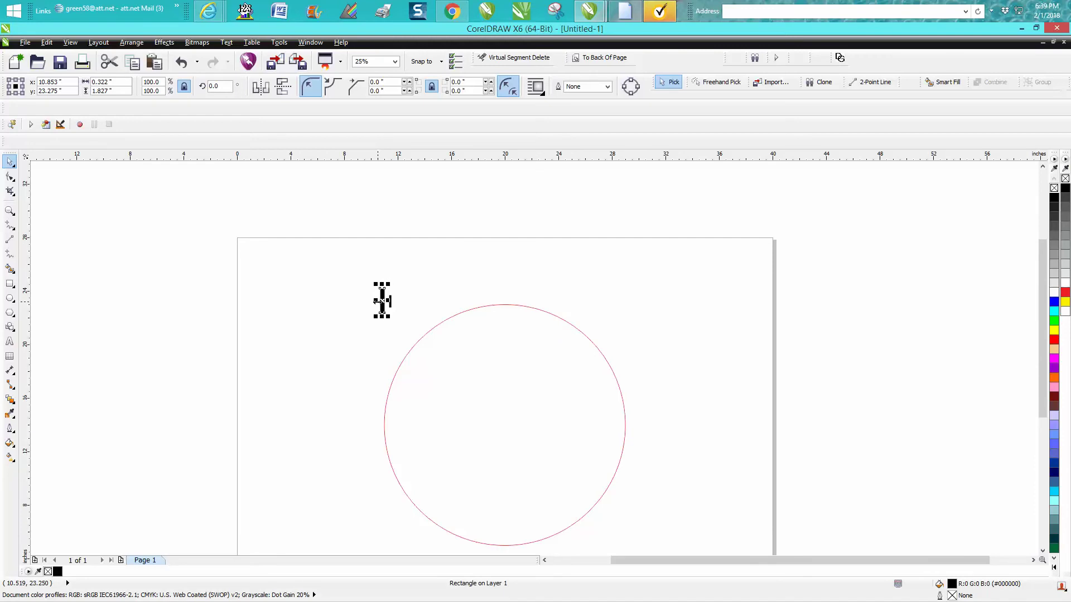
pyautogui.keyDown('shift'); pyautogui.click(467, 310); pyautogui.keyUp('shift')
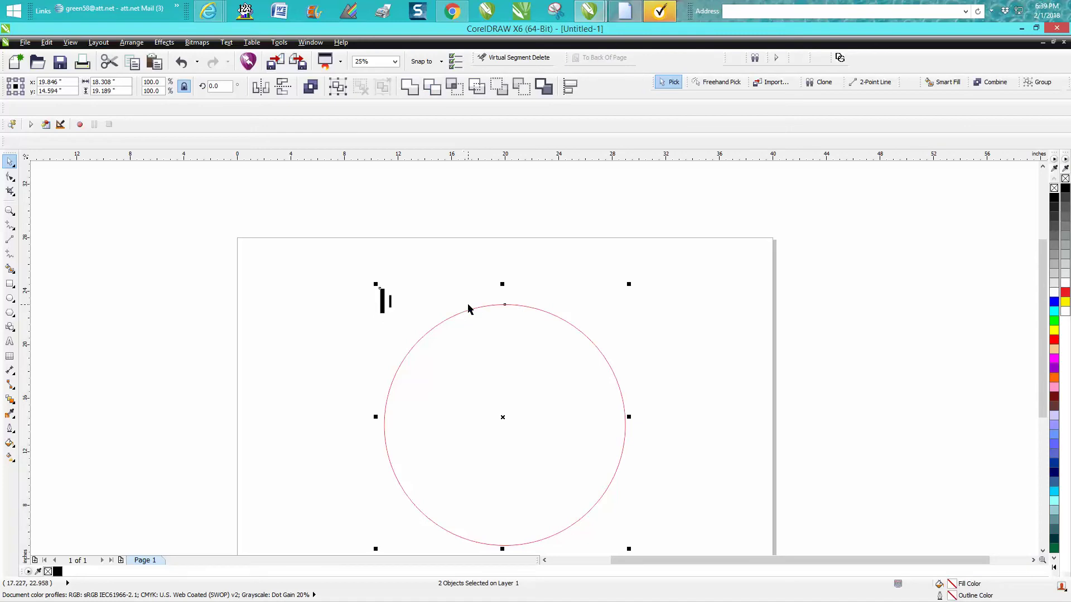
pyautogui.press('c')
pyautogui.press('e')
pyautogui.press('t')
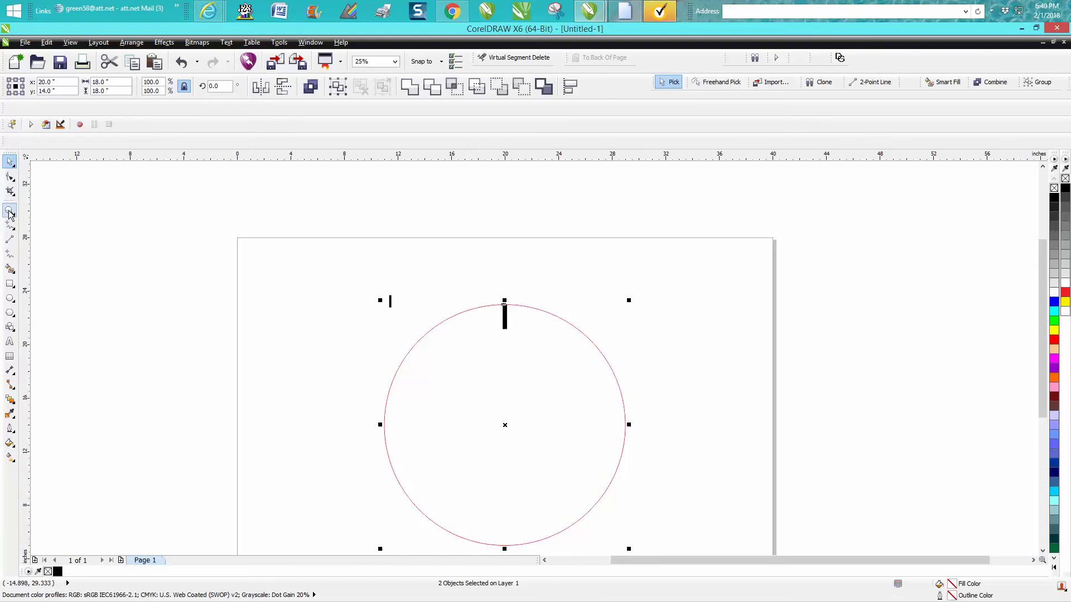
# Set the nudge distance to 0.05 inches and nudge the large bar down twice, just inside the circle's top edge.
pyautogui.click(9, 210)
pyautogui.click(595, 370)
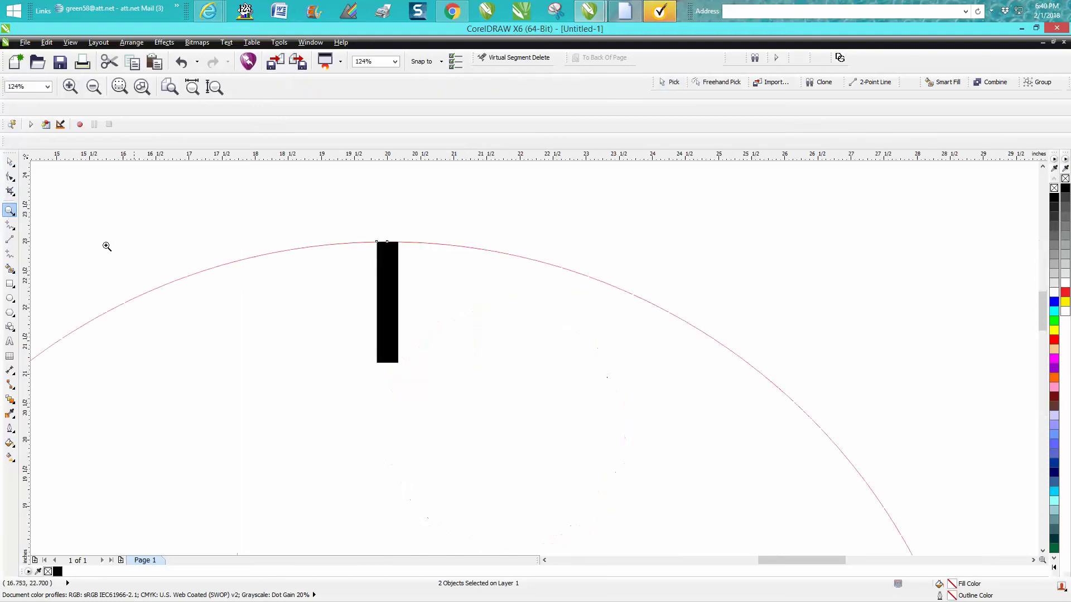
pyautogui.click(10, 162)
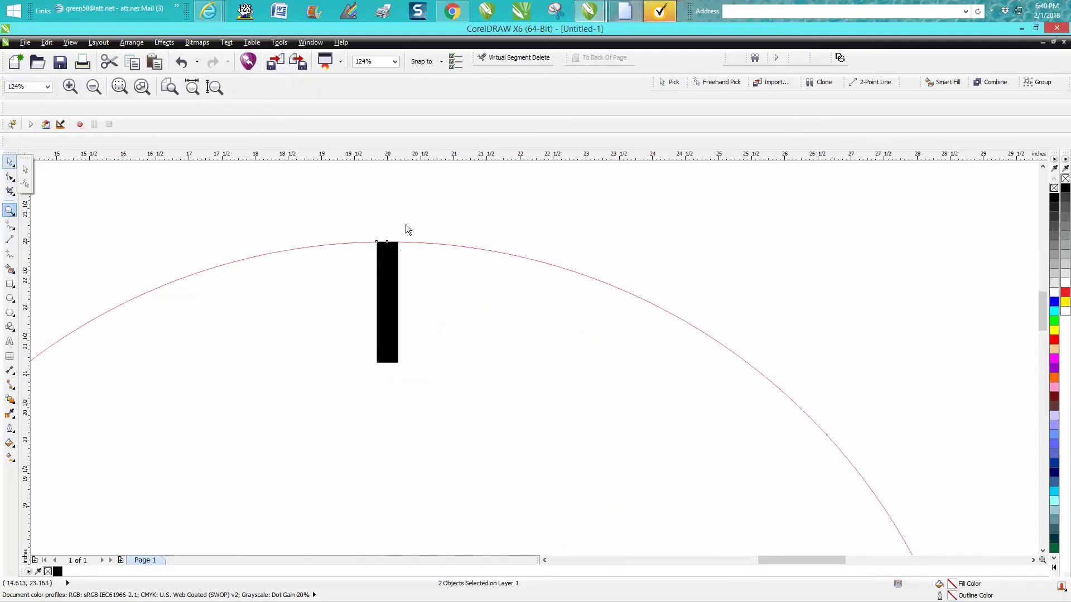
pyautogui.click(10, 162)
pyautogui.click(165, 198)
pyautogui.click(274, 87)
pyautogui.write('.05')
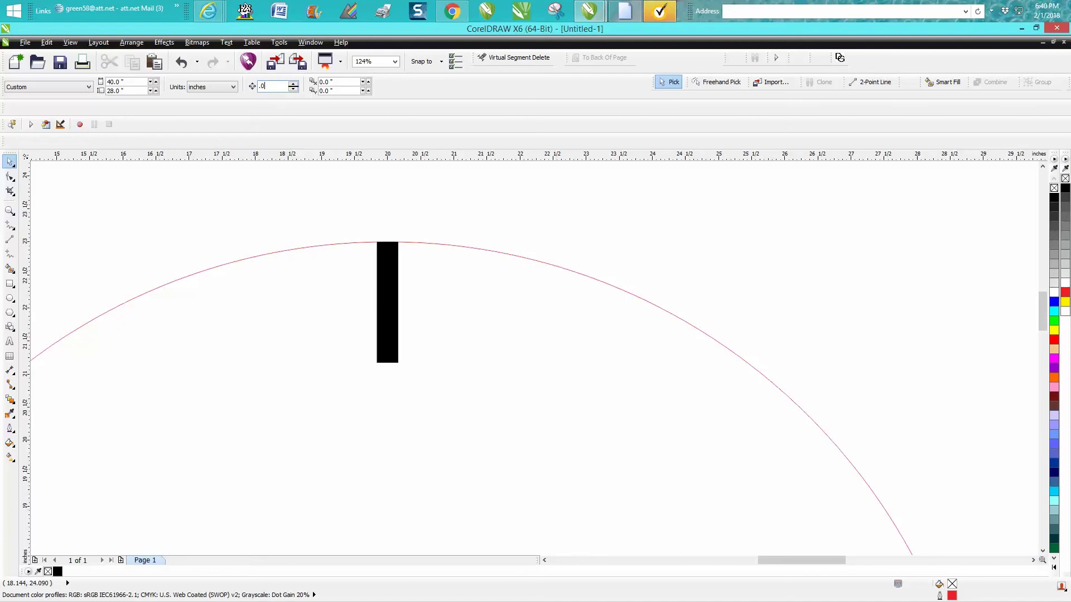
pyautogui.click(390, 299)
pyautogui.press('Down')
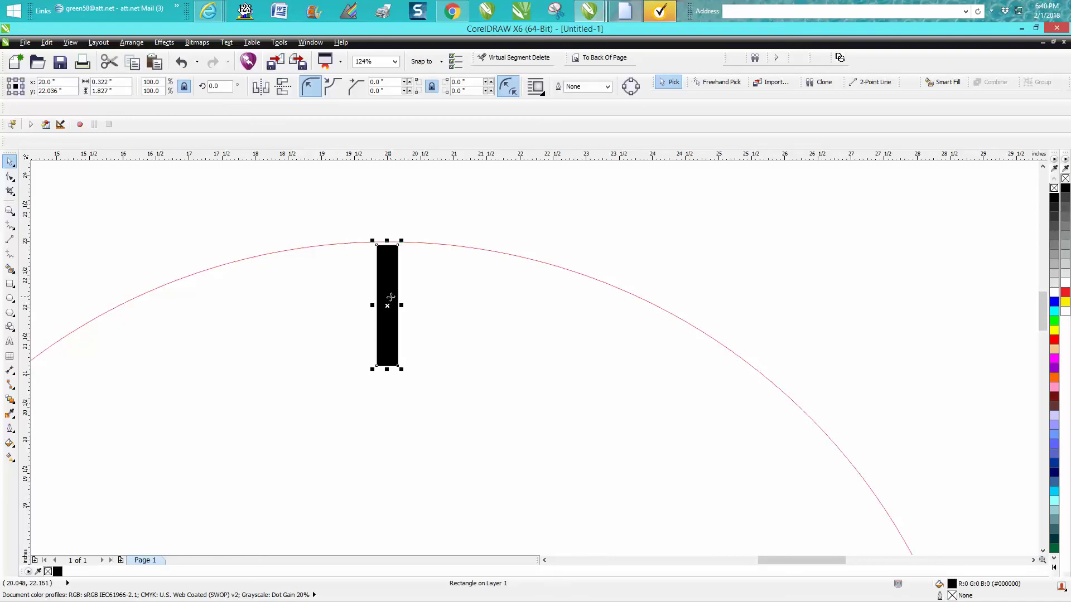
pyautogui.press('Down')
pyautogui.click(402, 213)
# Move the large bar's rotation centre down to the centre of the red circle.
pyautogui.scroll(-2, 405, 214)
pyautogui.scroll(-3, 405, 214)
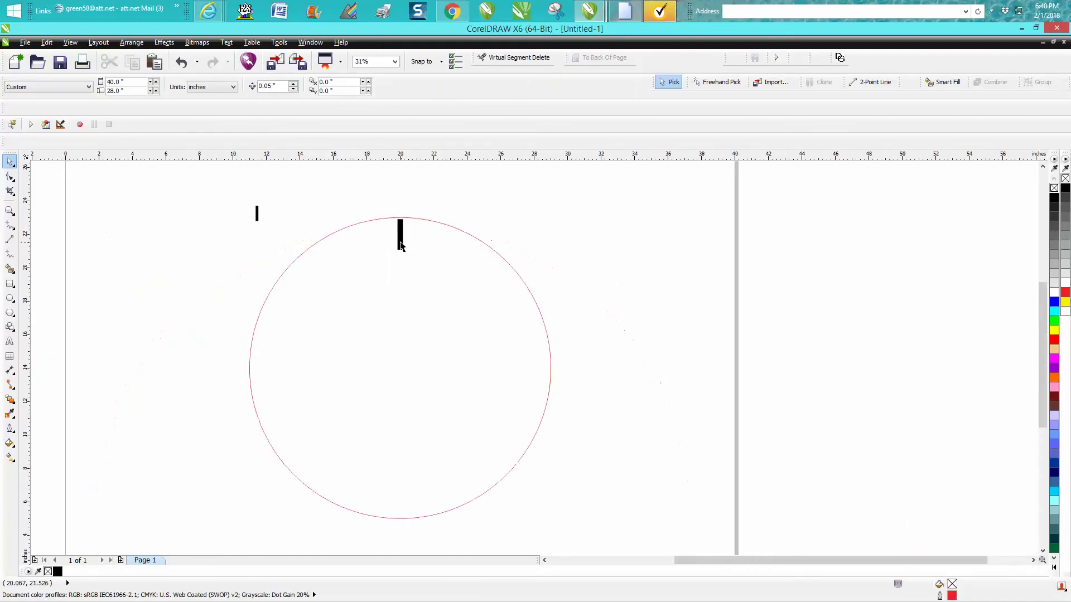
pyautogui.click(401, 239)
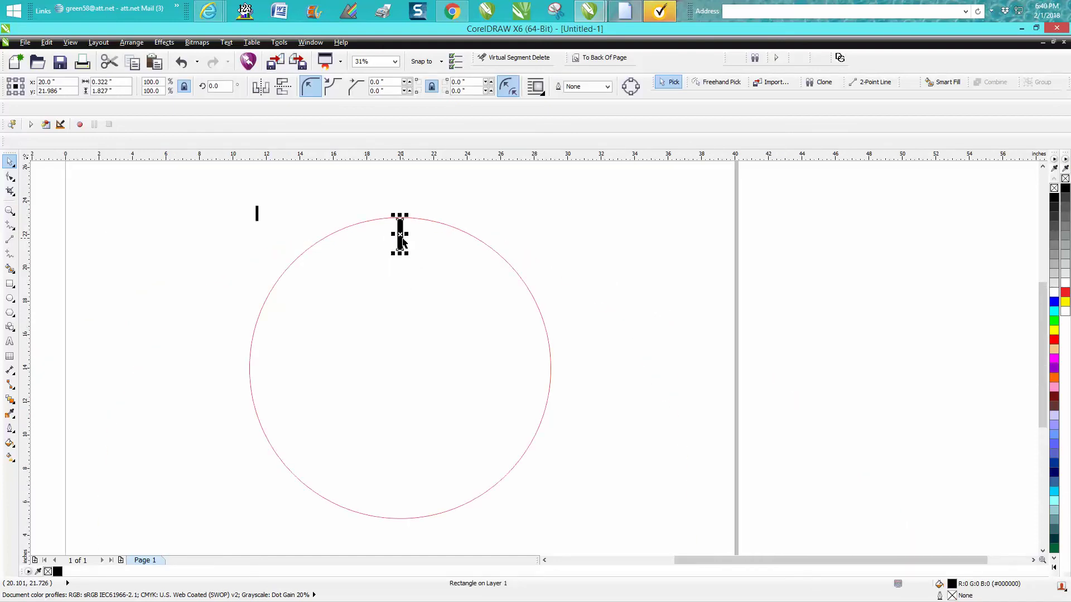
pyautogui.click(403, 237)
pyautogui.moveTo(401, 237); pyautogui.dragTo(400, 372)
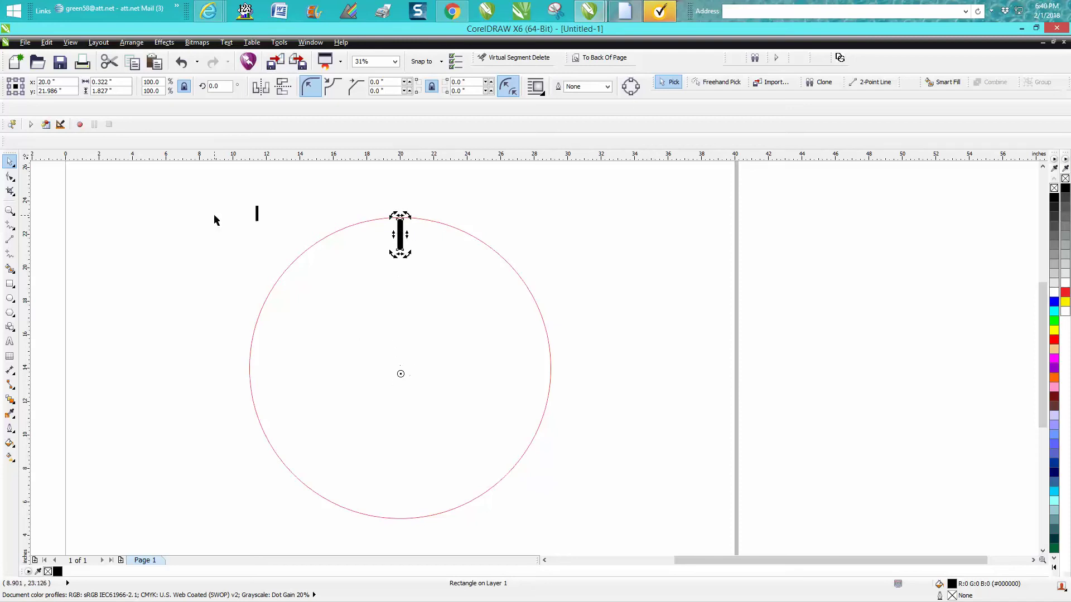
# Duplicate the large bar rotated by 30 degrees and repeat the duplication until twelve hour marks ring the circle.
pyautogui.click(220, 87)
pyautogui.write('30')
pyautogui.press('Return')
pyautogui.hotkey('ctrl', 'r')
pyautogui.hotkey('ctrl', 'r')
pyautogui.hotkey('ctrl', 'r')
pyautogui.hotkey('ctrl', 'r')
pyautogui.hotkey('ctrl', 'r')
pyautogui.hotkey('ctrl', 'r')
pyautogui.hotkey('ctrl', 'r')
pyautogui.hotkey('ctrl', 'r')
pyautogui.hotkey('ctrl', 'r')
pyautogui.hotkey('ctrl', 'r')
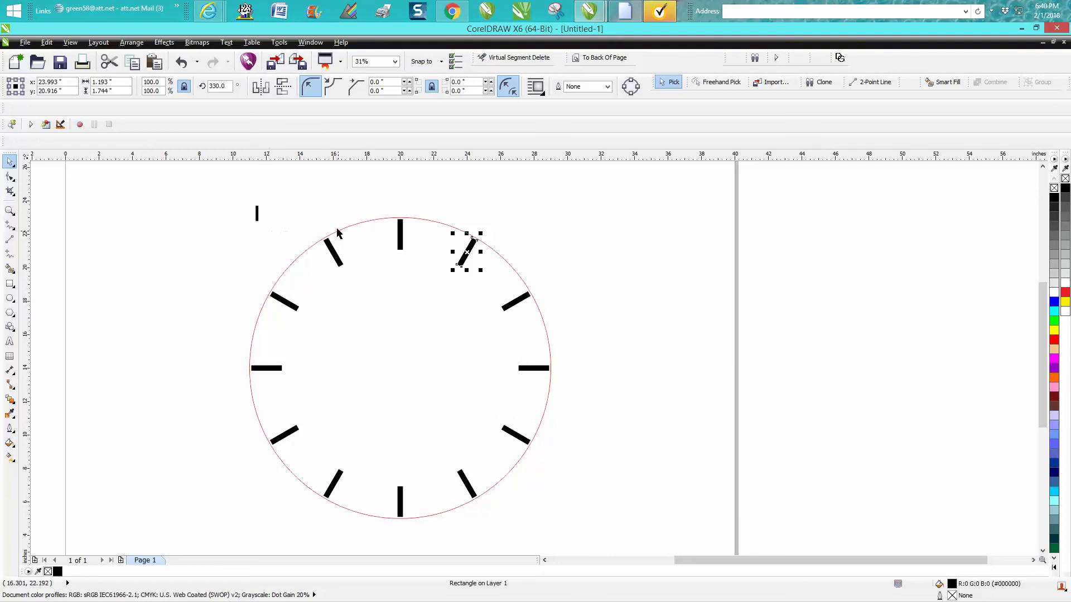
# Set the nudge distance to 20 inches and nudge the red circle right, away from the hour marks.
pyautogui.click(352, 208)
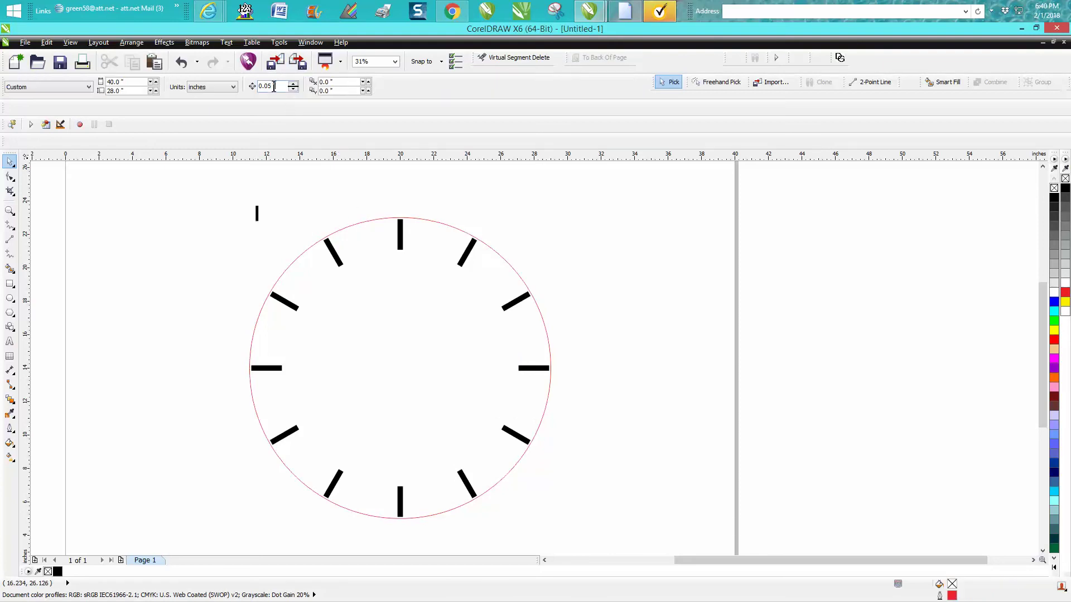
pyautogui.doubleClick(276, 85)
pyautogui.write('20')
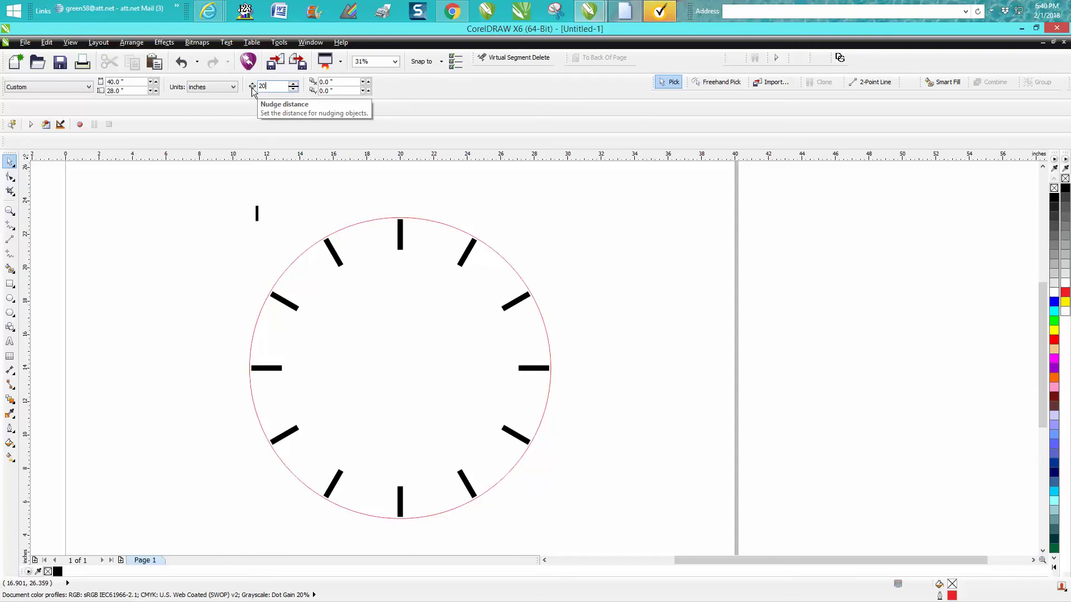
pyautogui.press('Return')
pyautogui.click(446, 228)
pyautogui.press('Right')
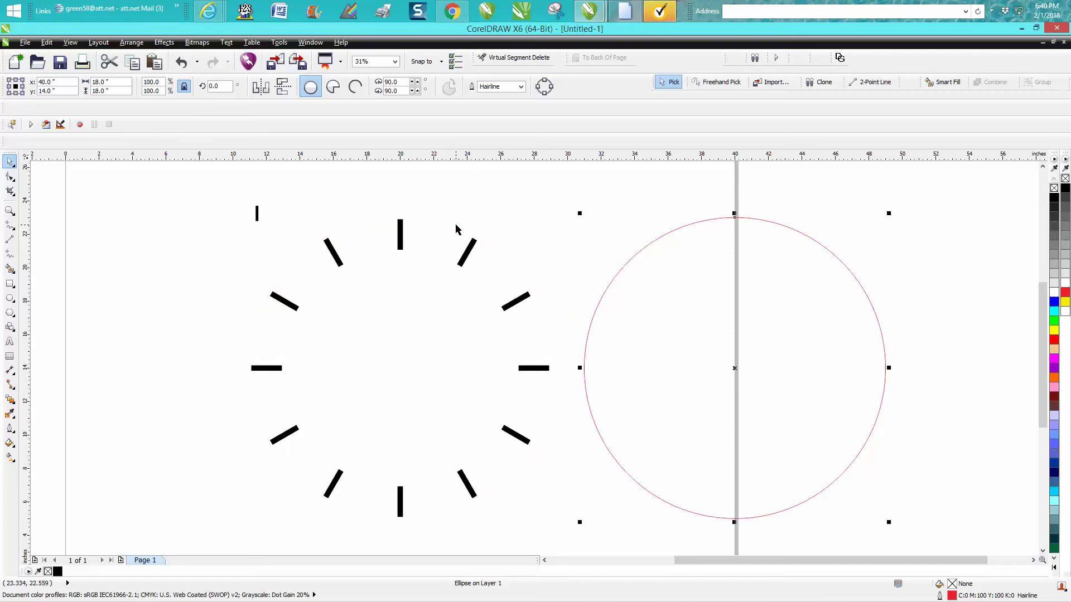
# Move the small bar up clear of the hour marks and group the twelve hour marks.
pyautogui.moveTo(258, 213); pyautogui.dragTo(310, 181)
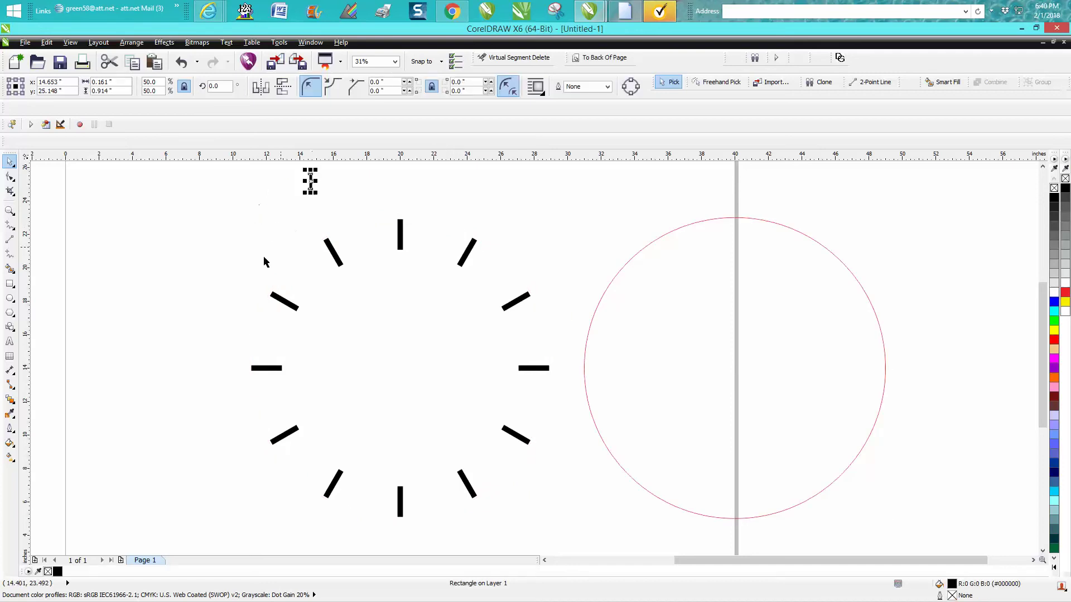
pyautogui.moveTo(215, 211); pyautogui.dragTo(580, 535)
pyautogui.hotkey('ctrl', 'g')
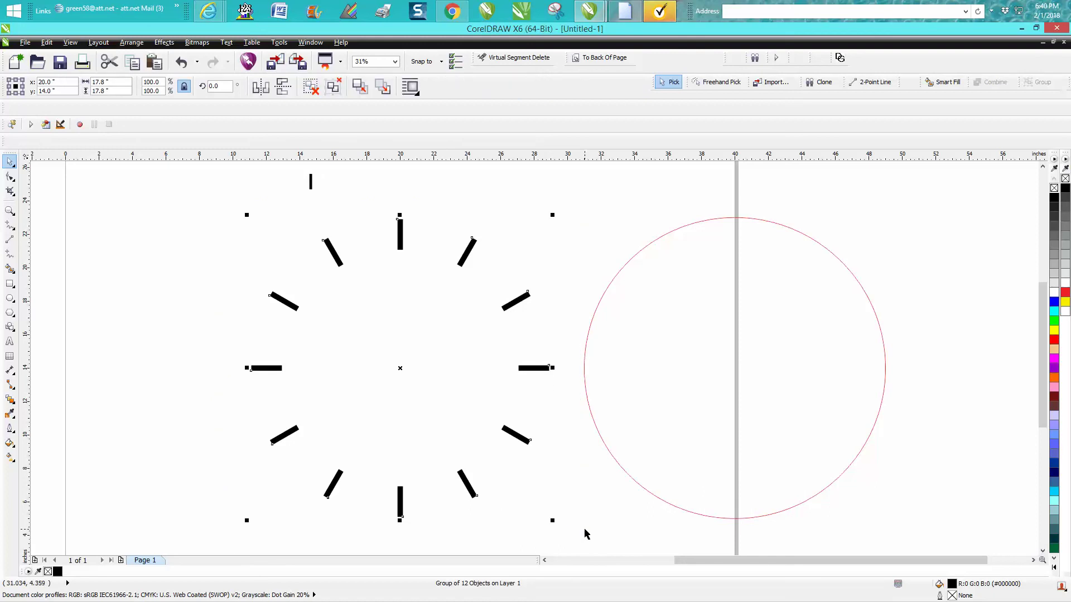
# Shift the grouped hour marks 20 inches left and centre the red circle on the page.
pyautogui.write('0')
pyautogui.press('Return')
pyautogui.click(634, 259)
pyautogui.press('p')
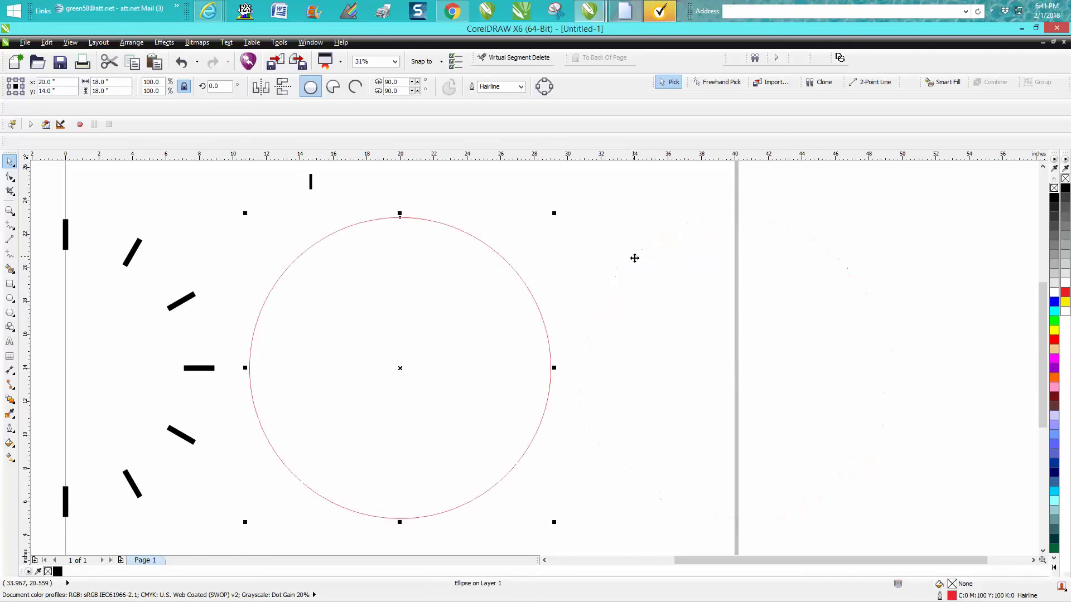
pyautogui.click(525, 221)
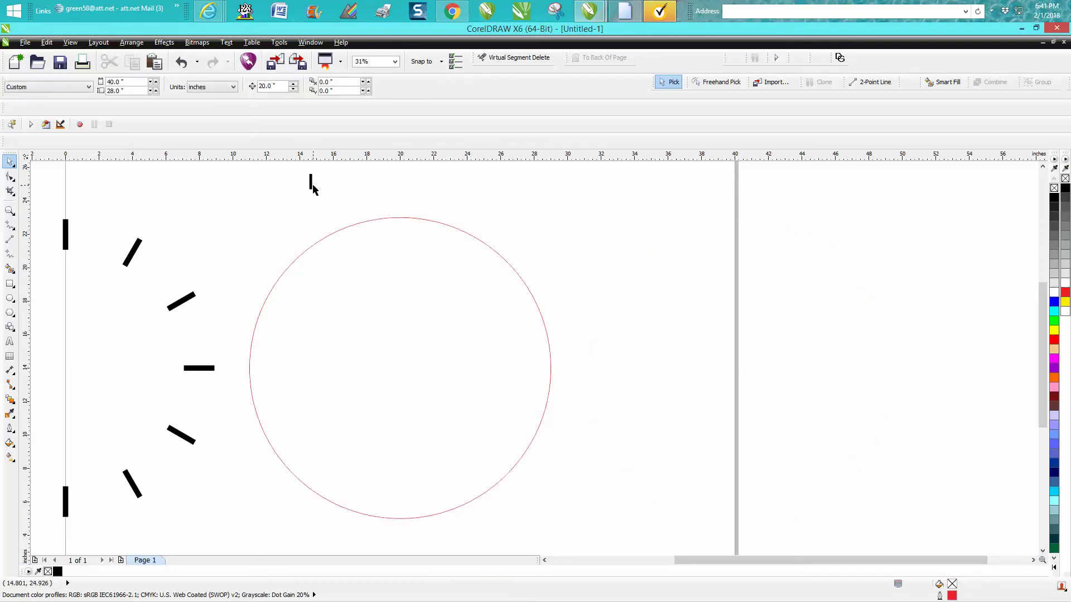
# Align the small bar to the red circle's horizontal centre and top edge.
pyautogui.click(311, 184)
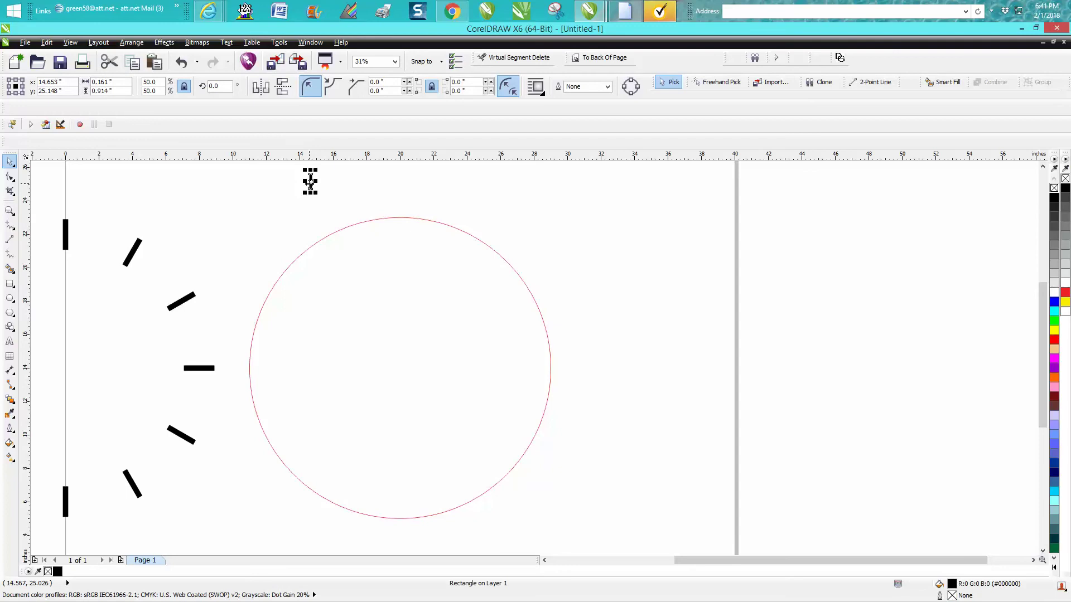
pyautogui.keyDown('shift'); pyautogui.click(390, 218); pyautogui.keyUp('shift')
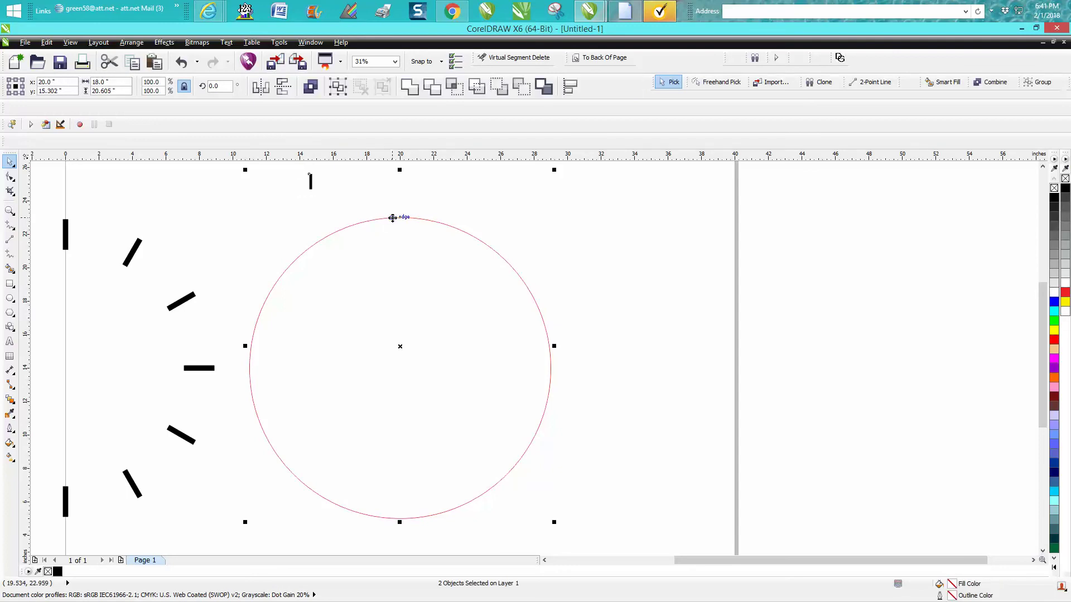
pyautogui.press('p')
pyautogui.hotkey('ctrl', 'z')
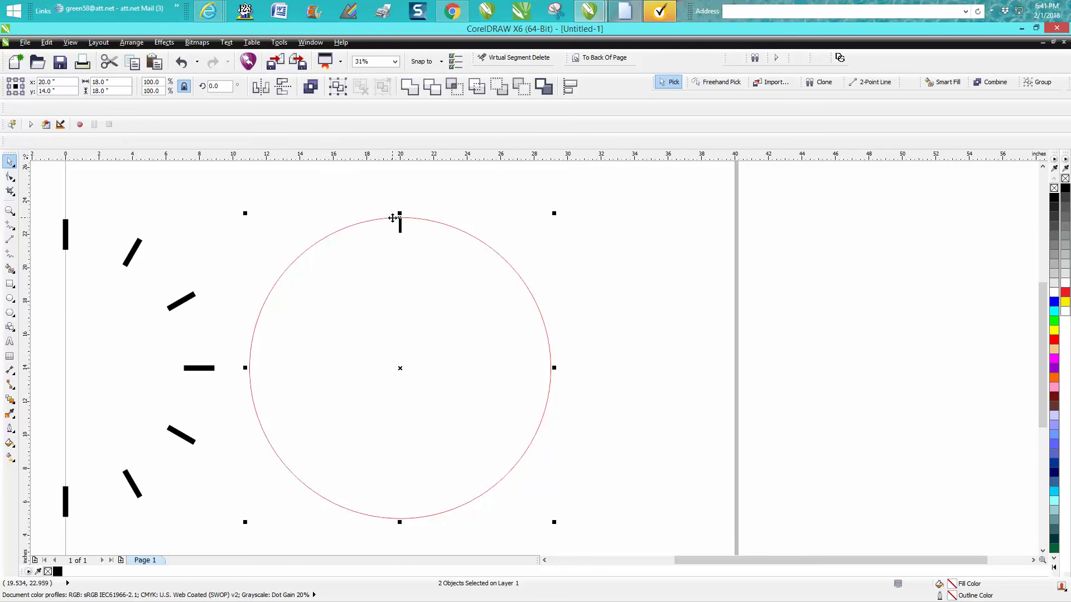
# Set the nudge distance to 0.05 inches and nudge the small bar down, just inside the circle's top edge.
pyautogui.click(10, 210)
pyautogui.moveTo(383, 205); pyautogui.dragTo(450, 264)
pyautogui.click(10, 161)
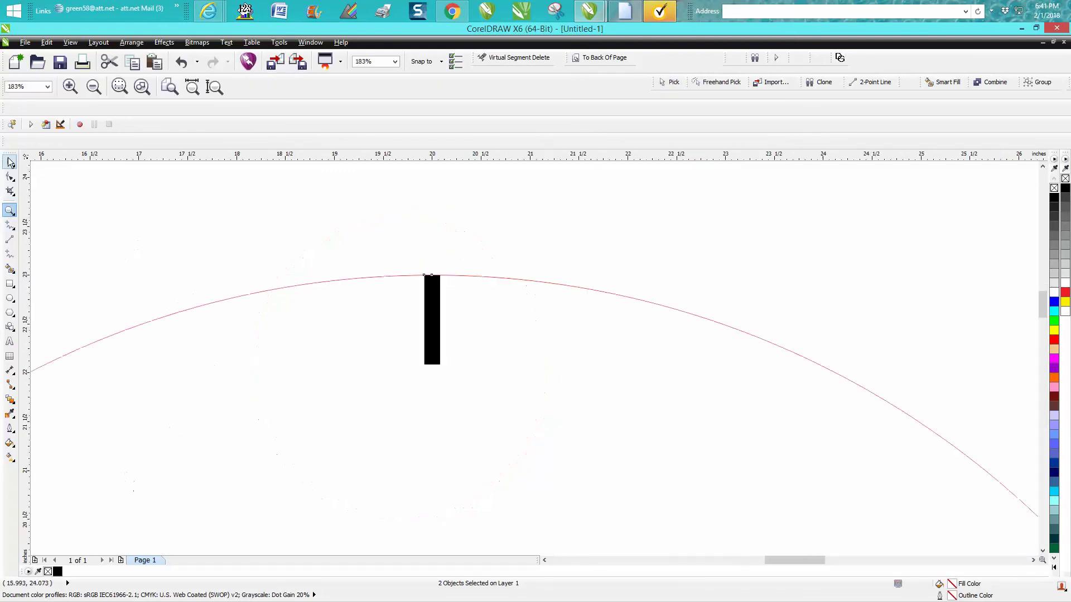
pyautogui.click(61, 176)
pyautogui.doubleClick(276, 86)
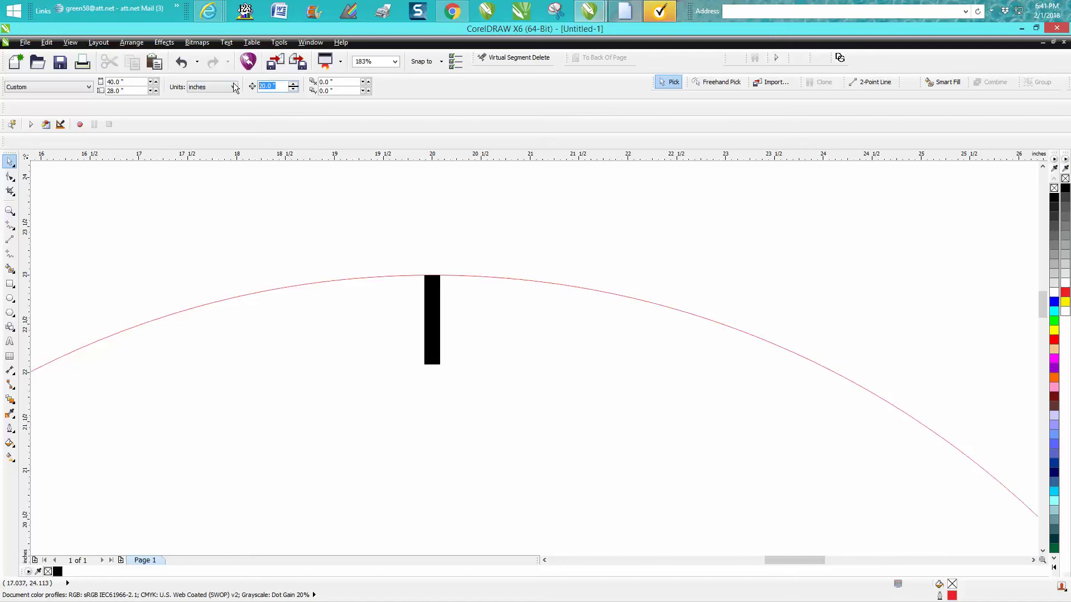
pyautogui.write('.05')
pyautogui.click(436, 310)
pyautogui.press('Down')
pyautogui.press('Down')
pyautogui.scroll(-3, 502, 234)
pyautogui.scroll(-1, 502, 234)
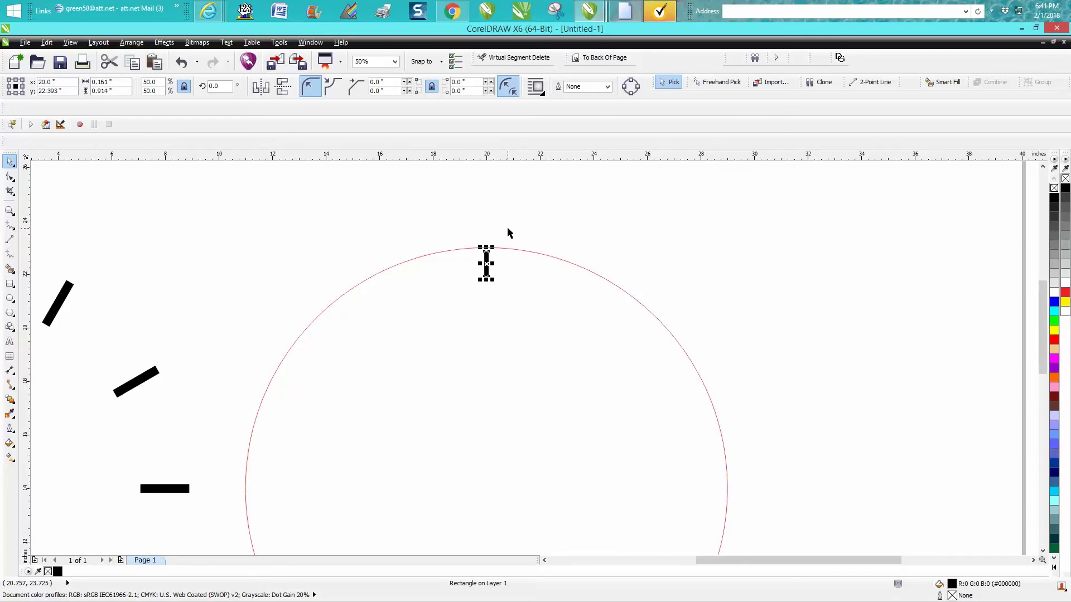
# Move the small bar's rotation centre down to the centre of the red circle.
pyautogui.click(486, 262)
pyautogui.moveTo(486, 263)
pyautogui.mouseDown()
pyautogui.moveTo(490, 483)
pyautogui.moveTo(497, 476)
pyautogui.moveTo(495, 495)
pyautogui.moveTo(480, 483)
pyautogui.moveTo(486, 490)
pyautogui.mouseUp()
pyautogui.click(541, 228)
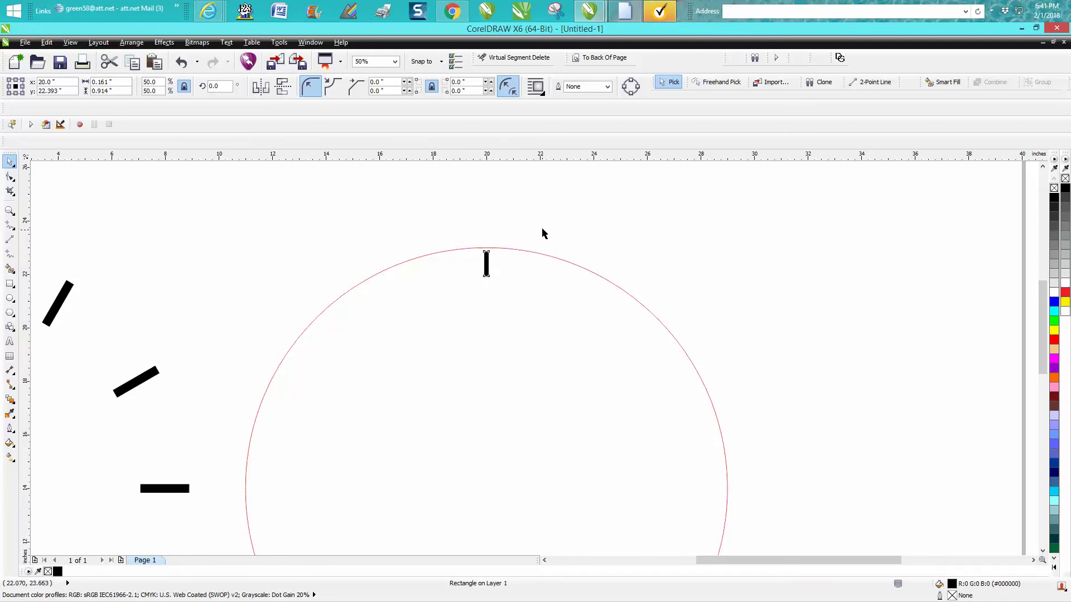
# Add a horizontal guideline at 14 inches and a vertical guideline at 20 inches, crossing at the circle's centre.
pyautogui.click(563, 201)
pyautogui.moveTo(567, 203); pyautogui.dragTo(487, 488)
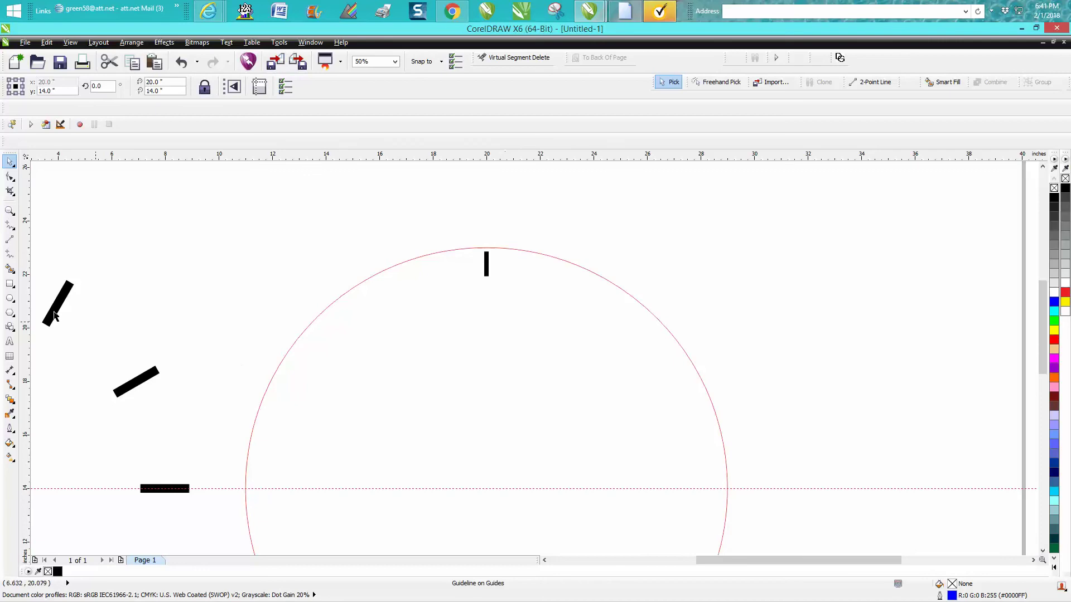
pyautogui.moveTo(128, 296); pyautogui.dragTo(471, 285)
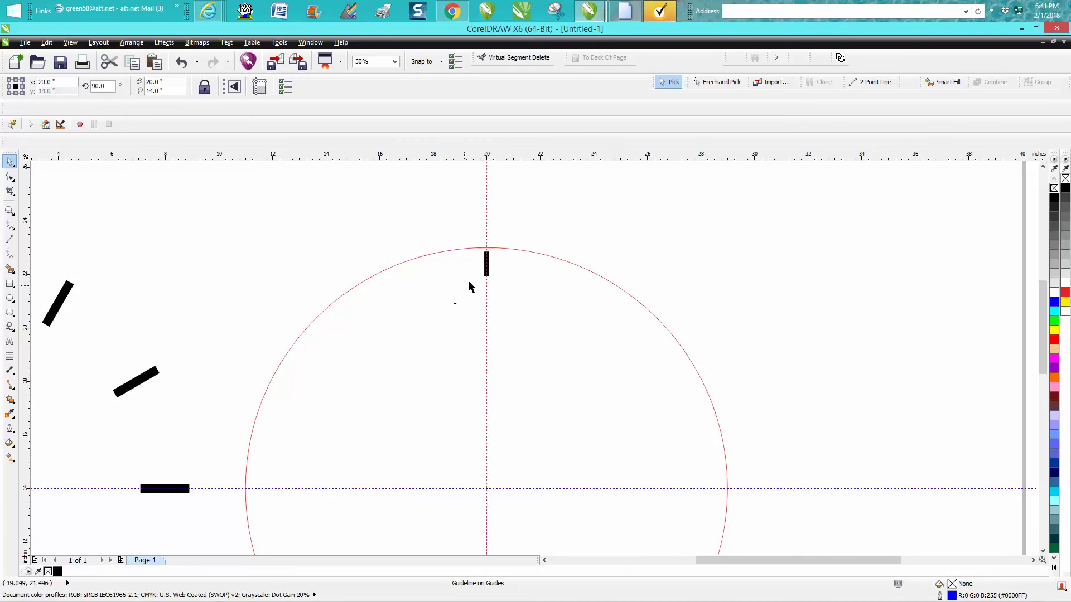
# Delete the horizontal and vertical guidelines crossing at the circle's centre.
pyautogui.click(485, 272)
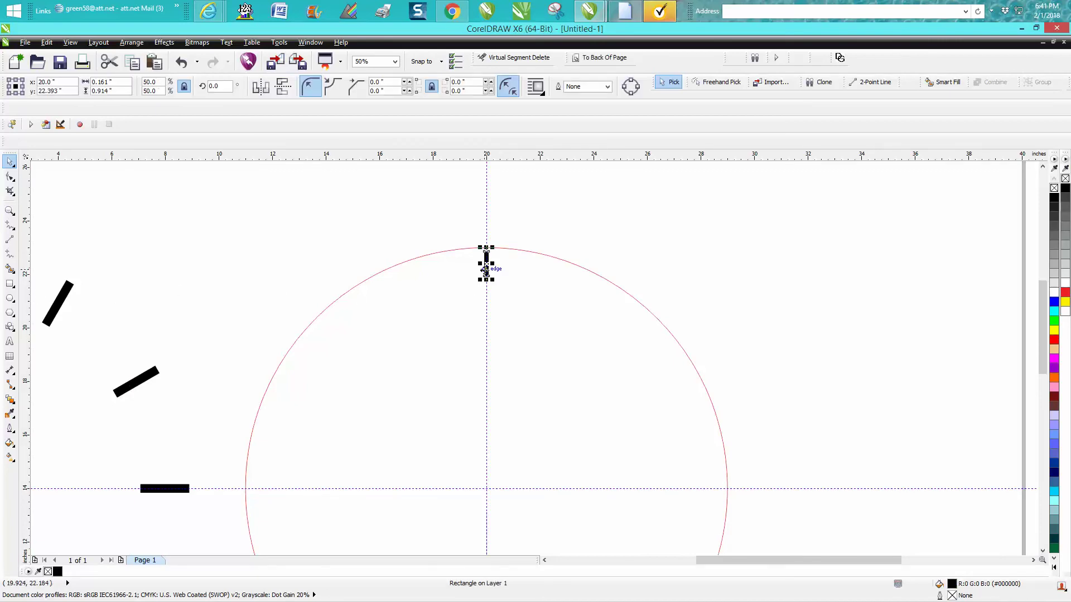
pyautogui.click(485, 269)
pyautogui.click(486, 432)
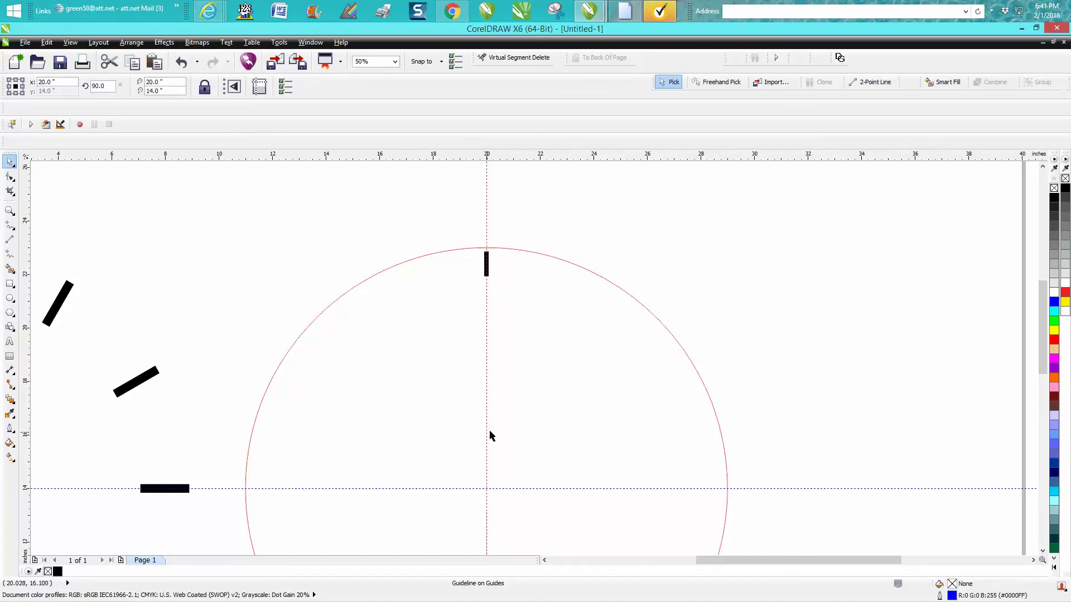
pyautogui.click(537, 489)
pyautogui.press('Delete')
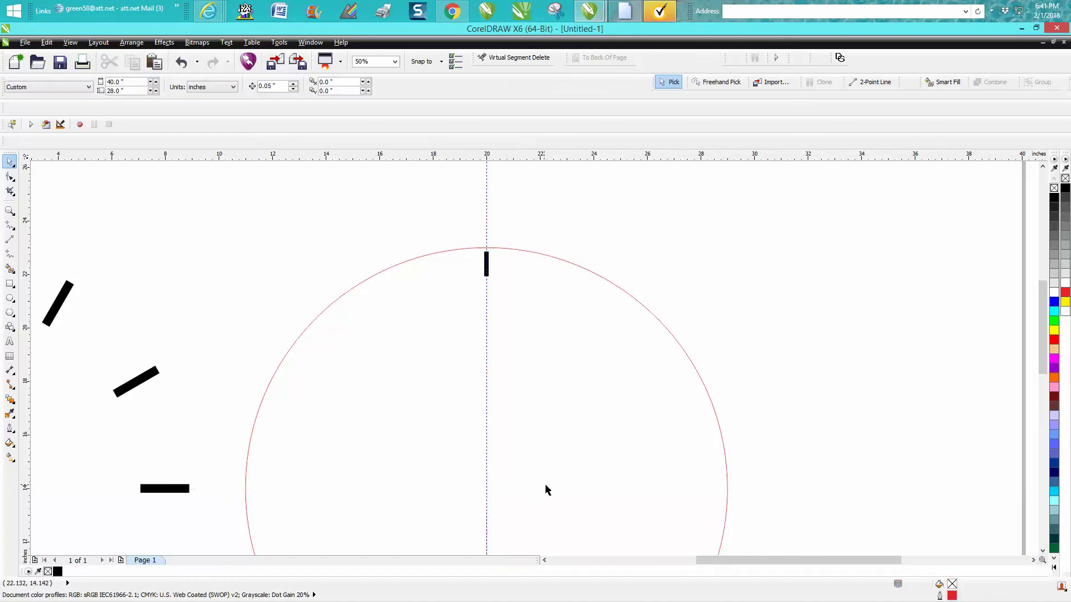
# Move the overlapping copy of the small bar off the original at the circle's top edge and delete that copy.
pyautogui.click(486, 266)
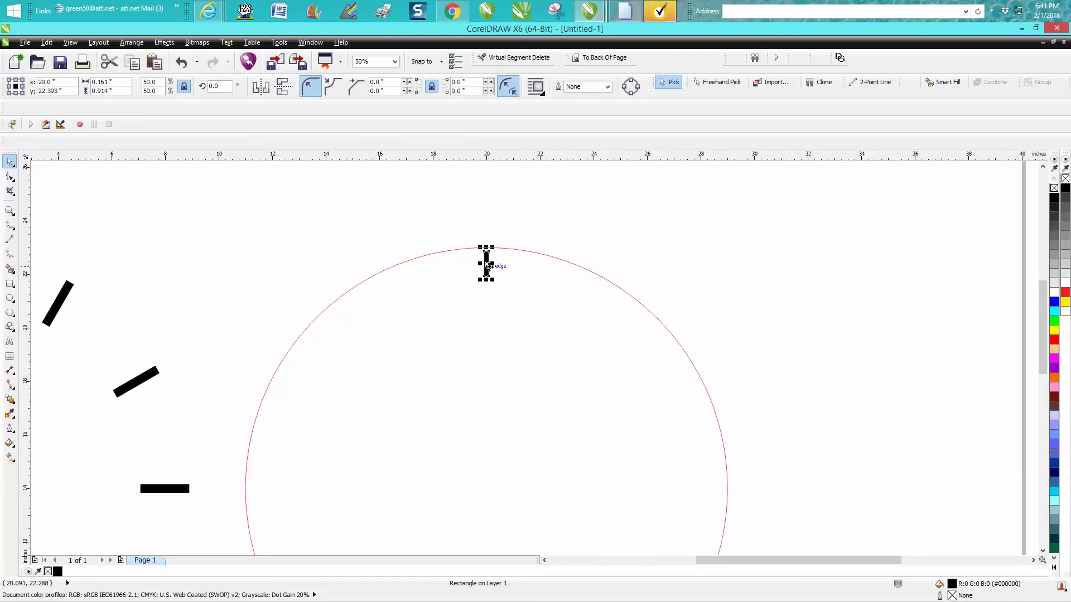
pyautogui.moveTo(493, 263); pyautogui.dragTo(613, 263)
pyautogui.click(181, 62)
pyautogui.moveTo(561, 243); pyautogui.dragTo(561, 243)
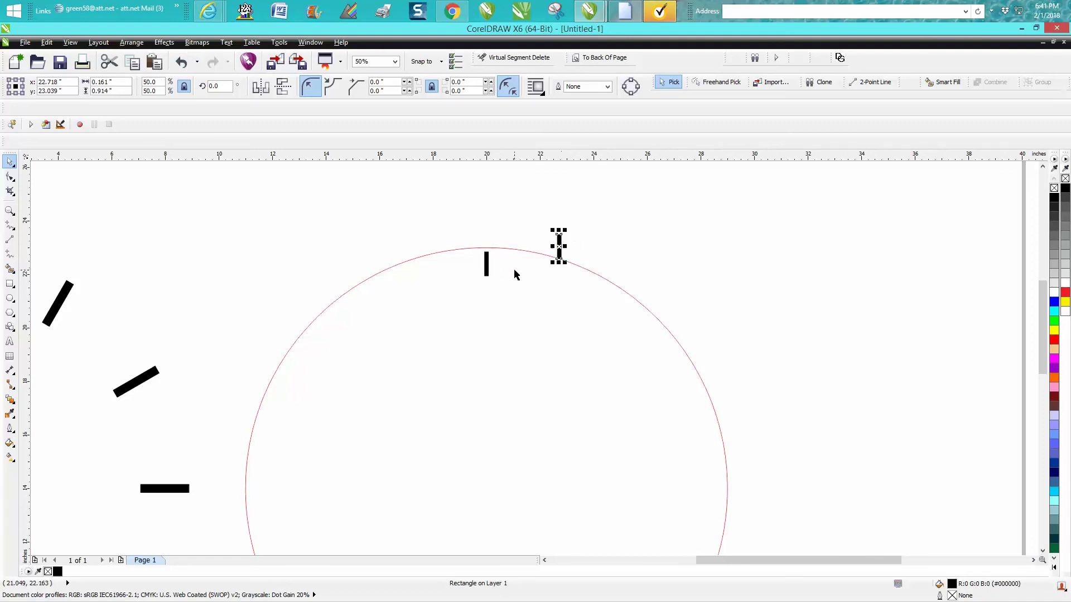
pyautogui.press('Delete')
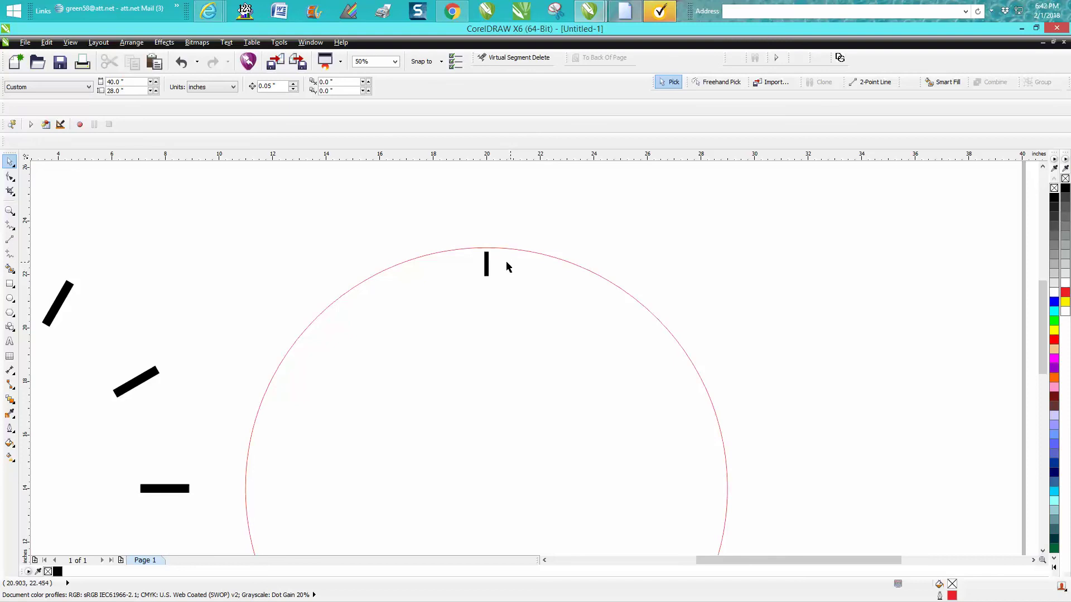
pyautogui.click(486, 269)
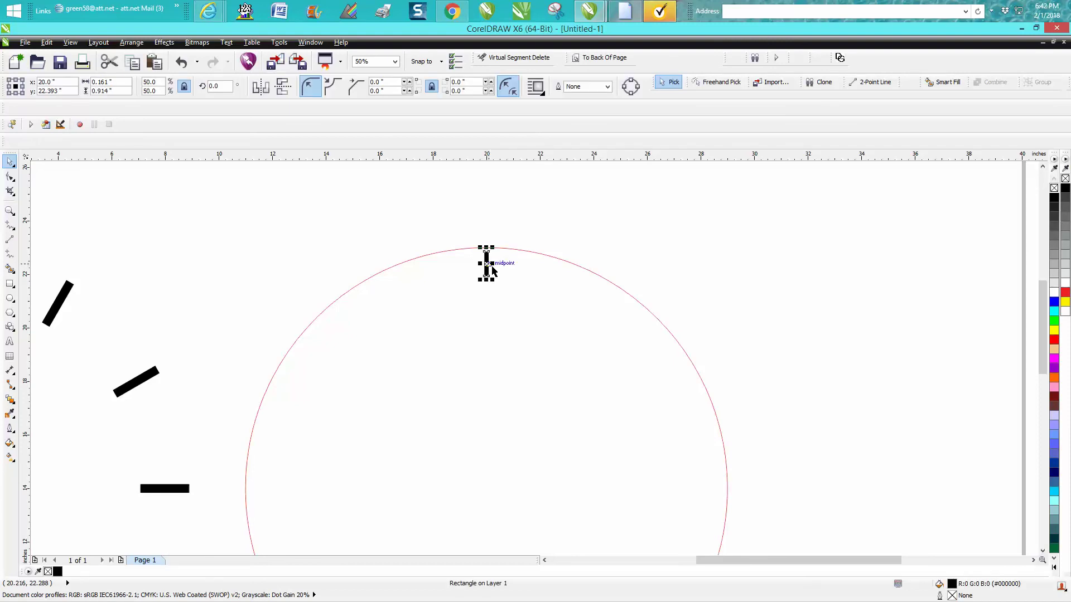
pyautogui.press('Delete')
pyautogui.click(181, 63)
# Place the small bar's rotation centre at the red circle's centre, using a temporary horizontal guideline at 14 inches.
pyautogui.click(487, 263)
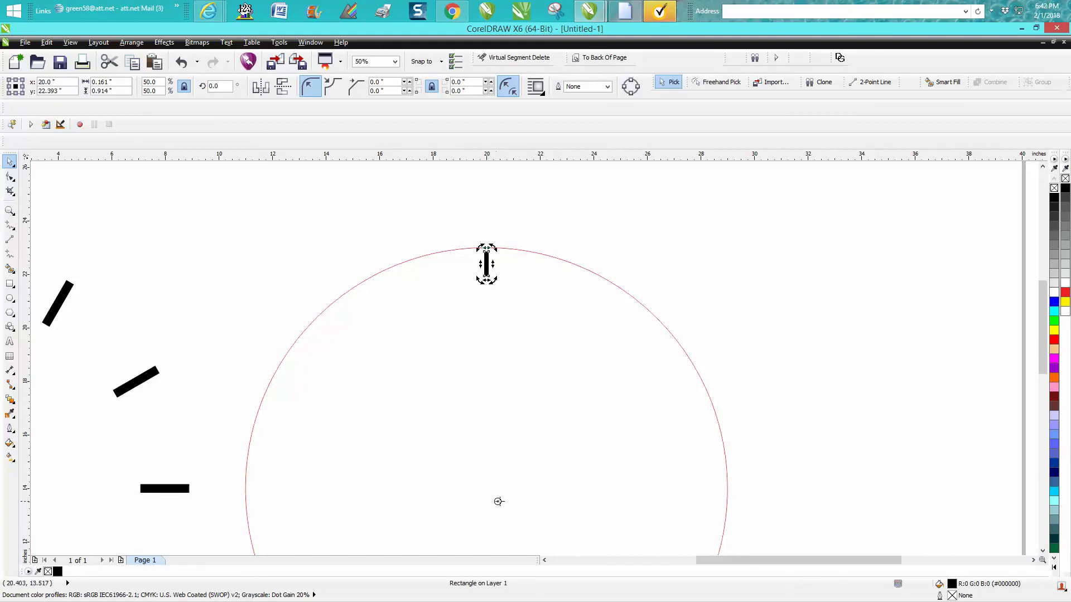
pyautogui.moveTo(508, 492); pyautogui.dragTo(488, 488)
pyautogui.moveTo(535, 156); pyautogui.dragTo(552, 331)
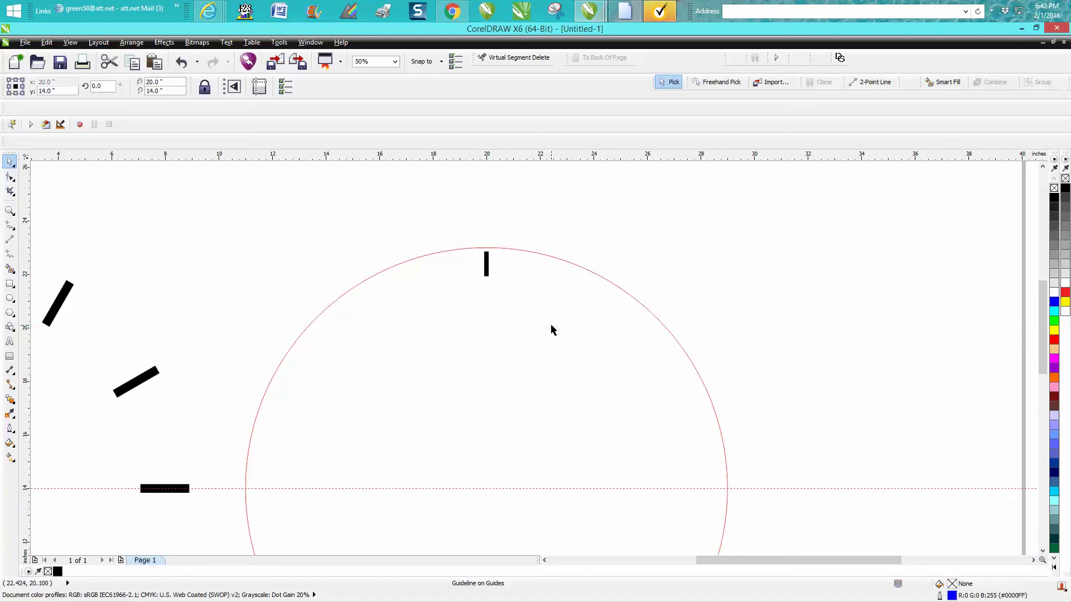
pyautogui.click(487, 263)
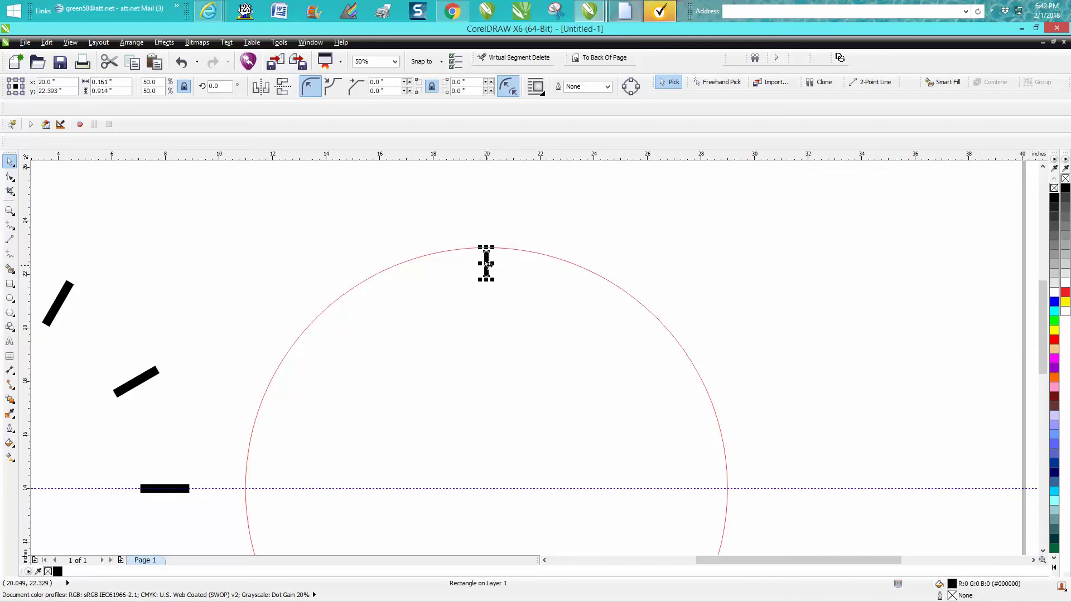
pyautogui.click(486, 269)
pyautogui.click(558, 489)
pyautogui.press('Delete')
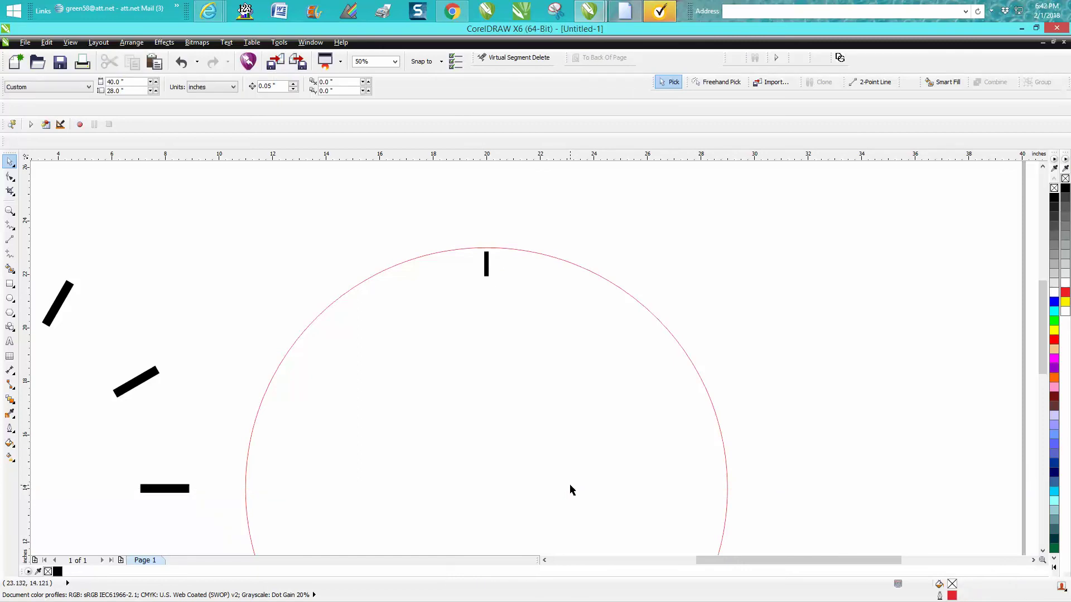
# Duplicate the small bar and rotate the copy 6 degrees about the circle's centre.
pyautogui.click(487, 270)
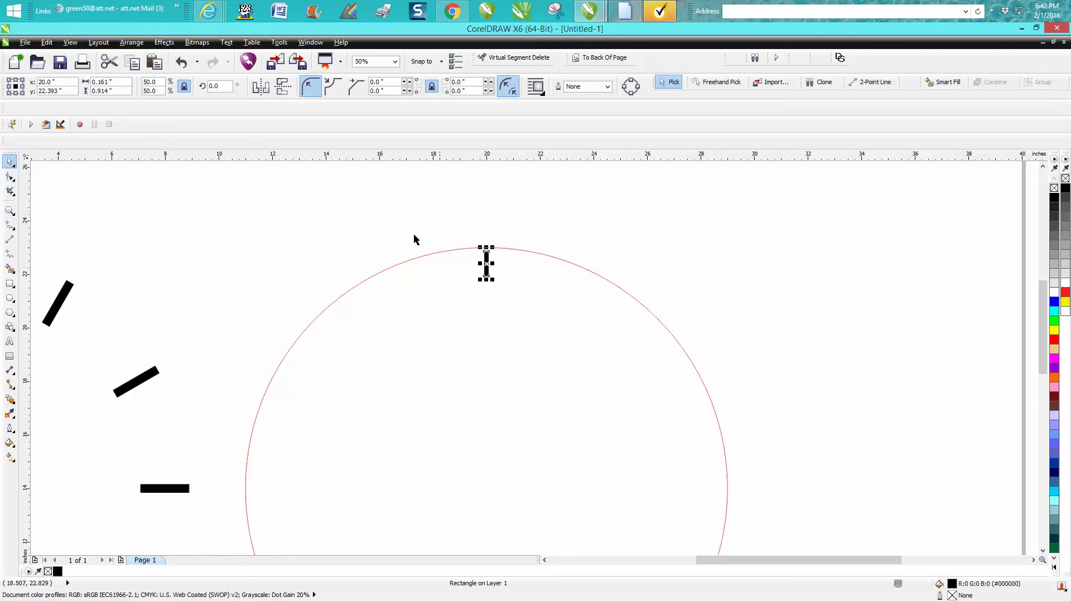
pyautogui.click(487, 265)
pyautogui.click(207, 86)
pyautogui.write('6')
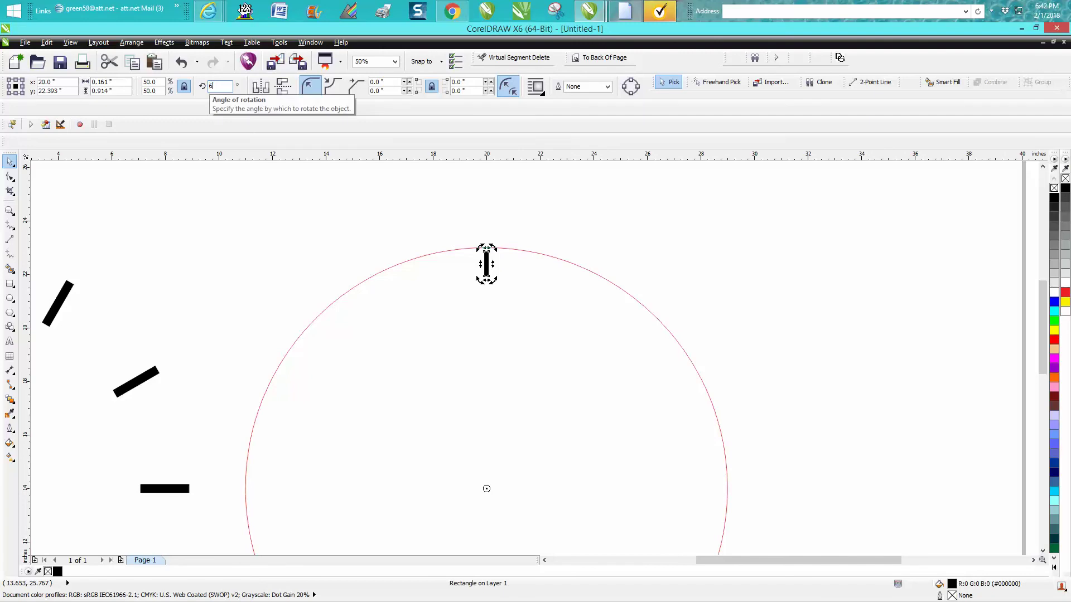
pyautogui.press('Return')
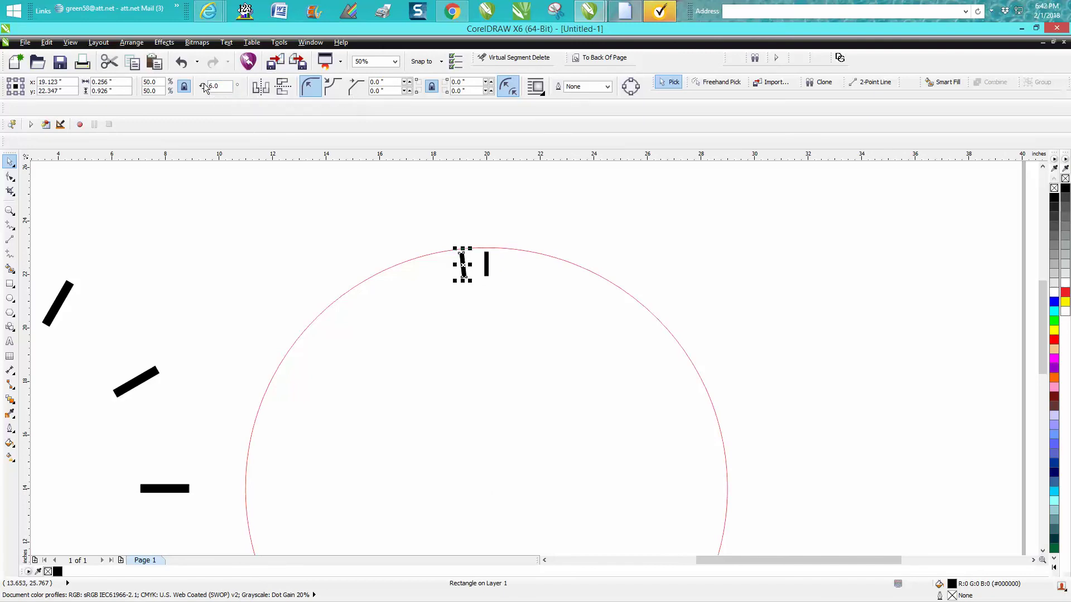
# Add further copies of the small bar every 6 degrees around the whole circle and undo the surplus last copy.
pyautogui.click(211, 86)
pyautogui.write('12')
pyautogui.press('Return')
pyautogui.hotkey('ctrl', 'r')
pyautogui.hotkey('ctrl', 'r')
pyautogui.hotkey('ctrl', 'r')
pyautogui.hotkey('ctrl', 'r')
pyautogui.hotkey('ctrl', 'r')
pyautogui.hotkey('ctrl', 'r')
pyautogui.hotkey('ctrl', 'r')
pyautogui.hotkey('ctrl', 'r')
pyautogui.hotkey('ctrl', 'r')
pyautogui.hotkey('ctrl', 'r')
pyautogui.hotkey('ctrl', 'r')
pyautogui.hotkey('ctrl', 'r')
pyautogui.hotkey('ctrl', 'r')
pyautogui.hotkey('ctrl', 'r')
pyautogui.hotkey('ctrl', 'r')
pyautogui.hotkey('ctrl', 'r')
pyautogui.hotkey('ctrl', 'r')
pyautogui.hotkey('ctrl', 'r')
pyautogui.hotkey('ctrl', 'r')
pyautogui.hotkey('ctrl', 'r')
pyautogui.hotkey('ctrl', 'r')
pyautogui.hotkey('ctrl', 'r')
pyautogui.hotkey('ctrl', 'r')
pyautogui.hotkey('ctrl', 'r')
pyautogui.hotkey('ctrl', 'r')
pyautogui.hotkey('ctrl', 'r')
pyautogui.hotkey('ctrl', 'r')
pyautogui.hotkey('ctrl', 'r')
pyautogui.hotkey('ctrl', 'r')
pyautogui.hotkey('ctrl', 'r')
pyautogui.hotkey('ctrl', 'r')
pyautogui.hotkey('ctrl', 'r')
pyautogui.hotkey('ctrl', 'r')
pyautogui.hotkey('ctrl', 'r')
pyautogui.hotkey('ctrl', 'r')
pyautogui.hotkey('ctrl', 'r')
pyautogui.hotkey('ctrl', 'r')
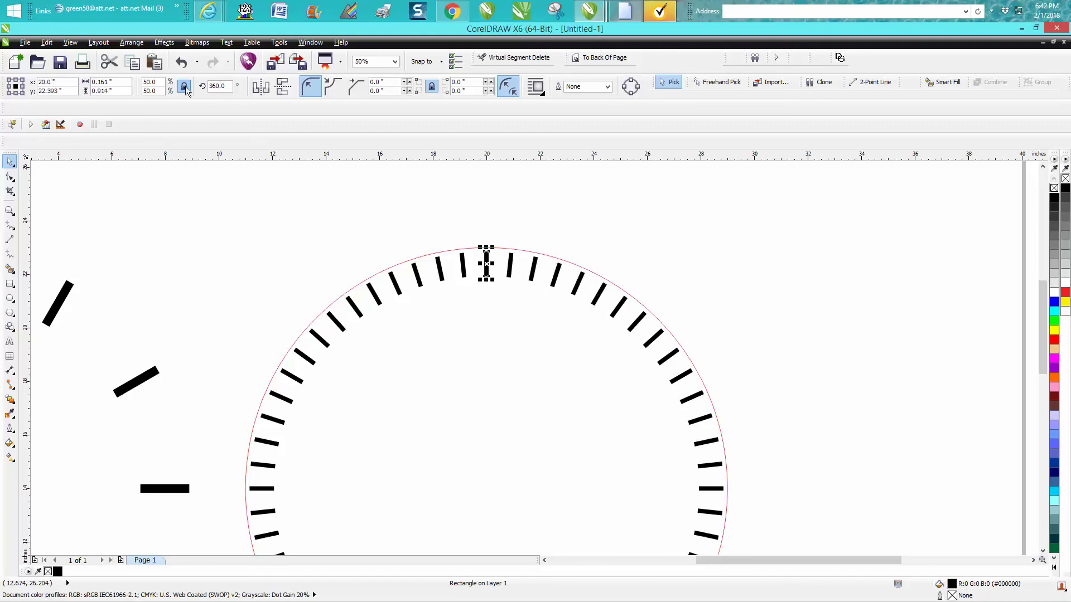
pyautogui.click(180, 62)
# Remove the fill from the group of twelve hour bars and give it a red outline.
pyautogui.click(142, 384)
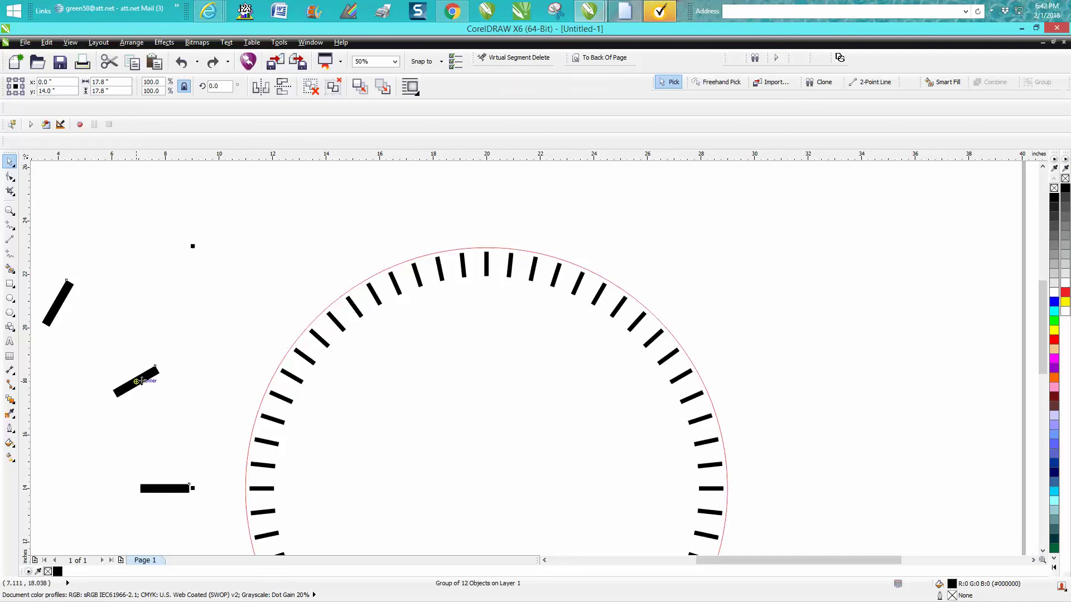
pyautogui.scroll(-1, 153, 372)
pyautogui.scroll(-2, 181, 362)
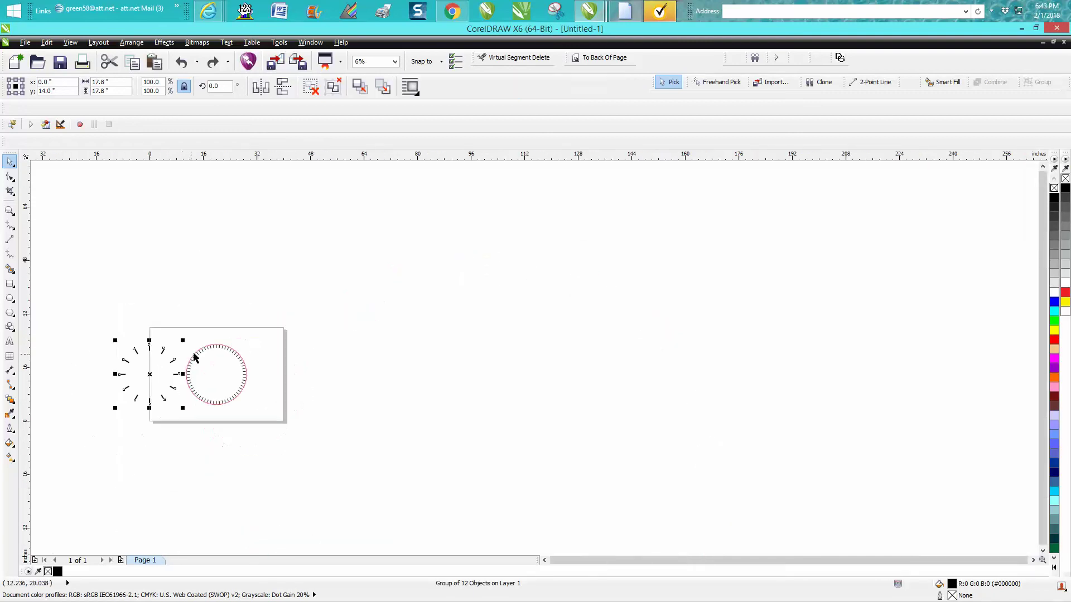
pyautogui.click(10, 211)
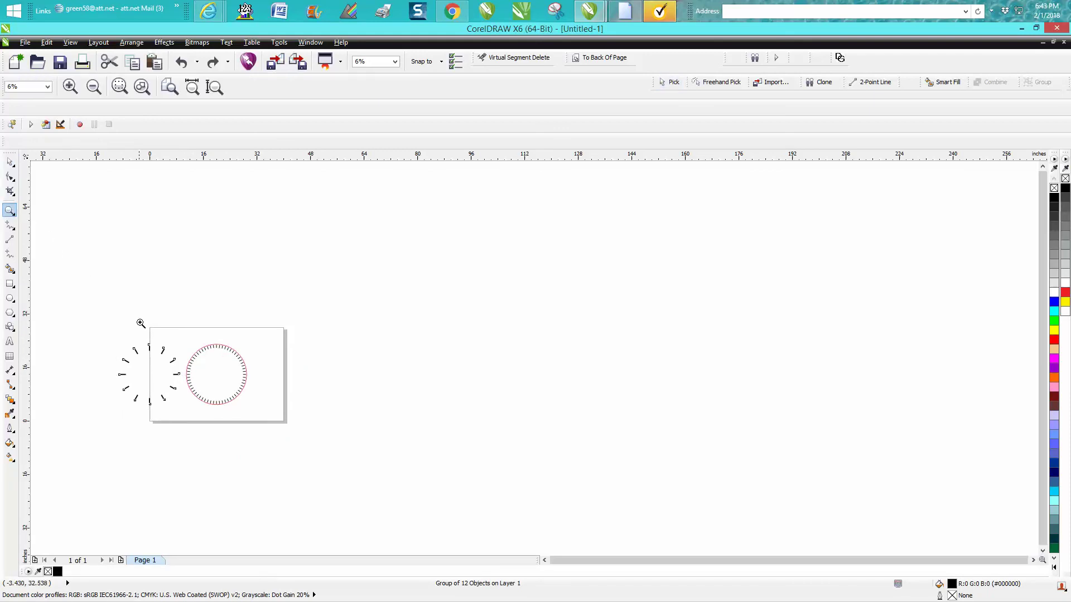
pyautogui.moveTo(107, 329); pyautogui.dragTo(305, 434)
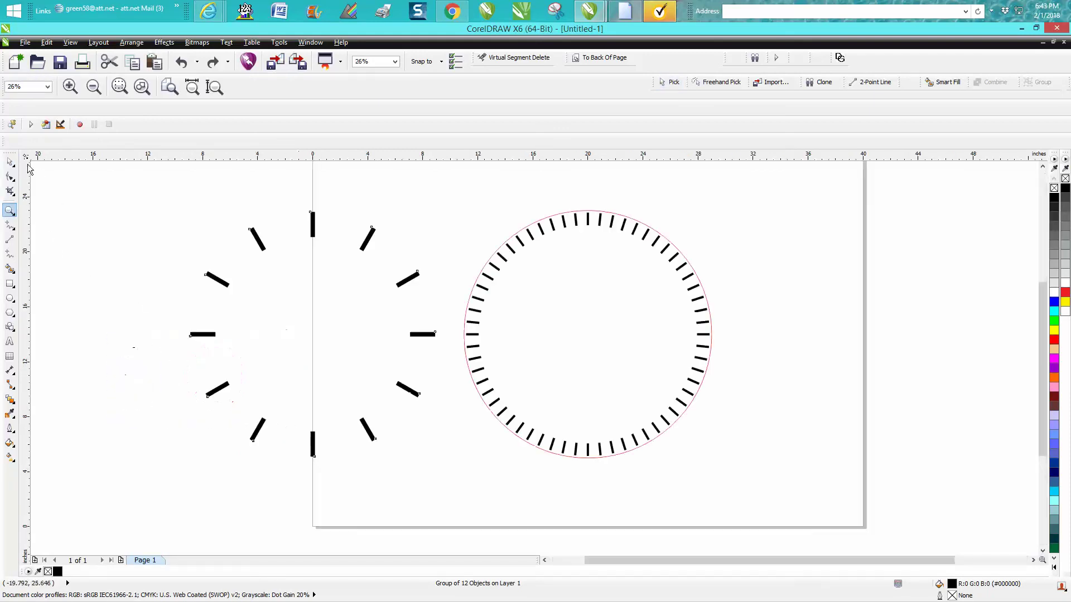
pyautogui.click(10, 162)
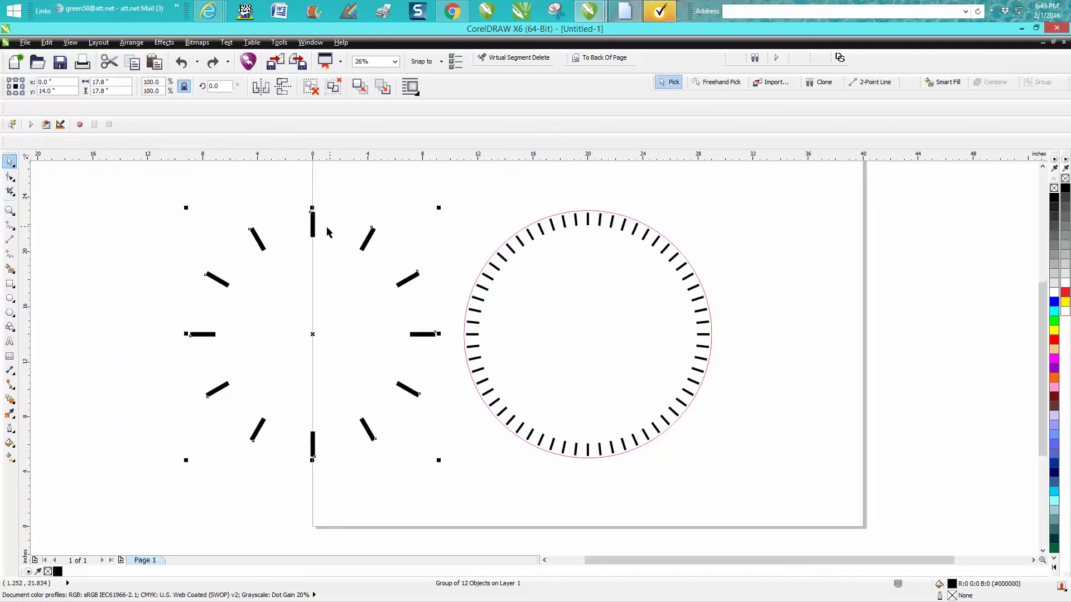
pyautogui.click(1054, 189)
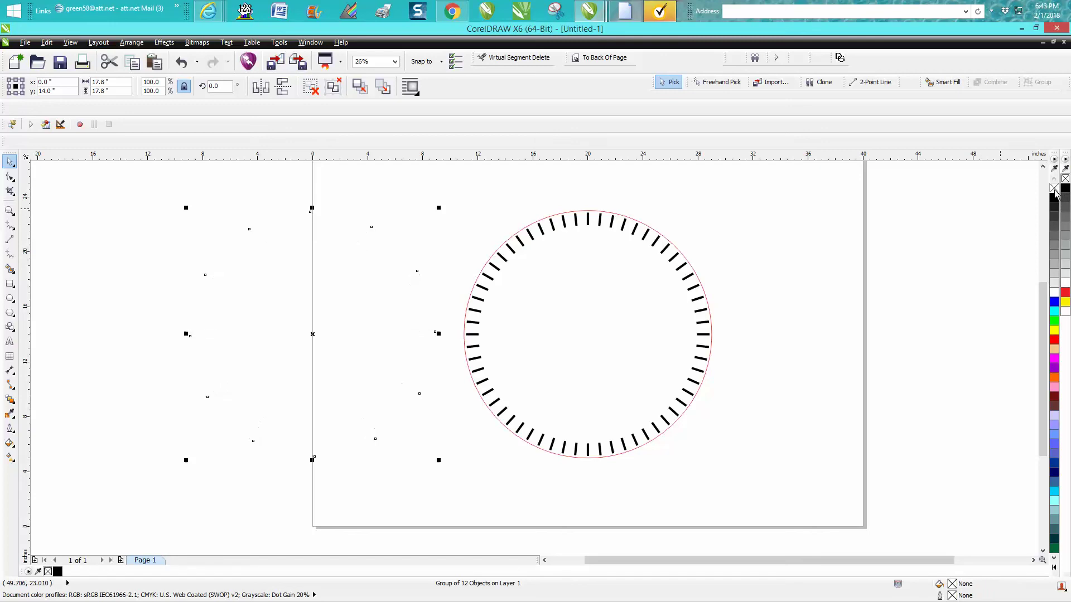
pyautogui.rightClick(1054, 341)
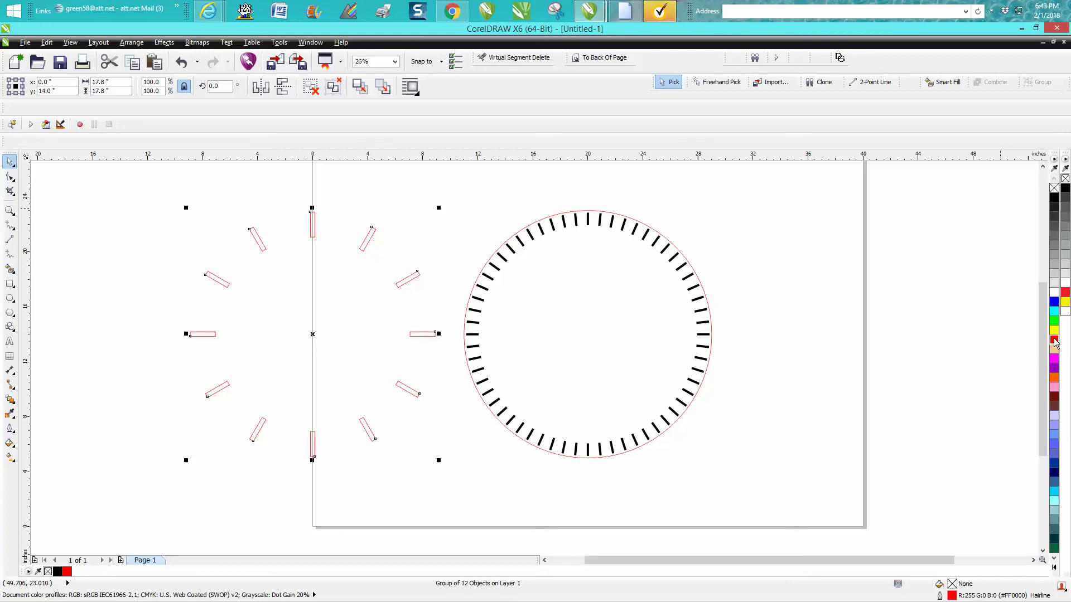
# Set the nudge distance to 20 inches and nudge the hour-mark group right onto the minute-mark circle.
pyautogui.click(490, 196)
pyautogui.doubleClick(279, 85)
pyautogui.write('20')
pyautogui.press('Return')
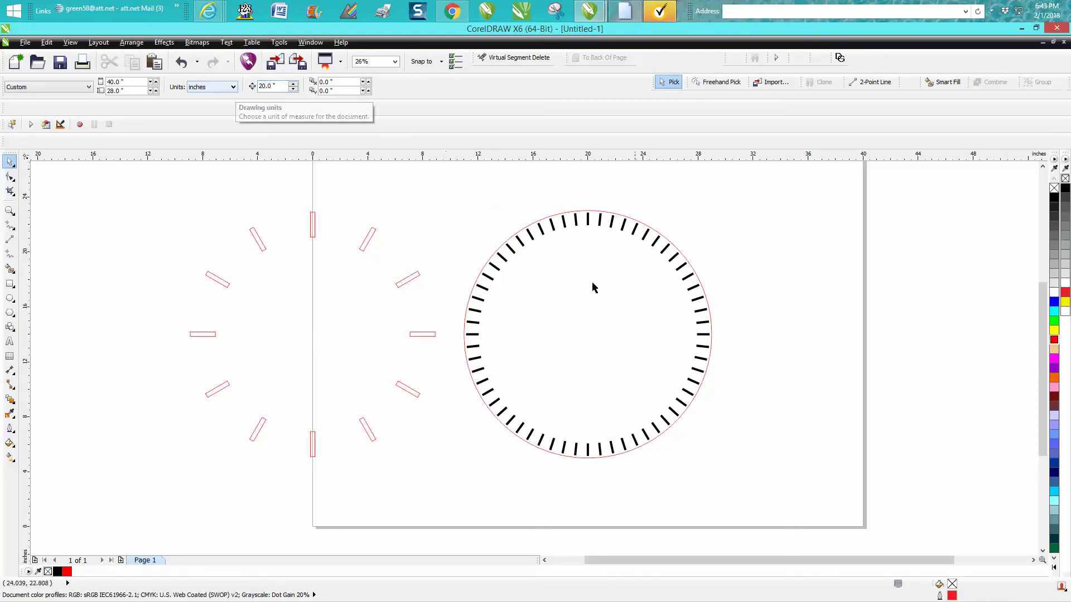
pyautogui.click(417, 277)
pyautogui.press('Right')
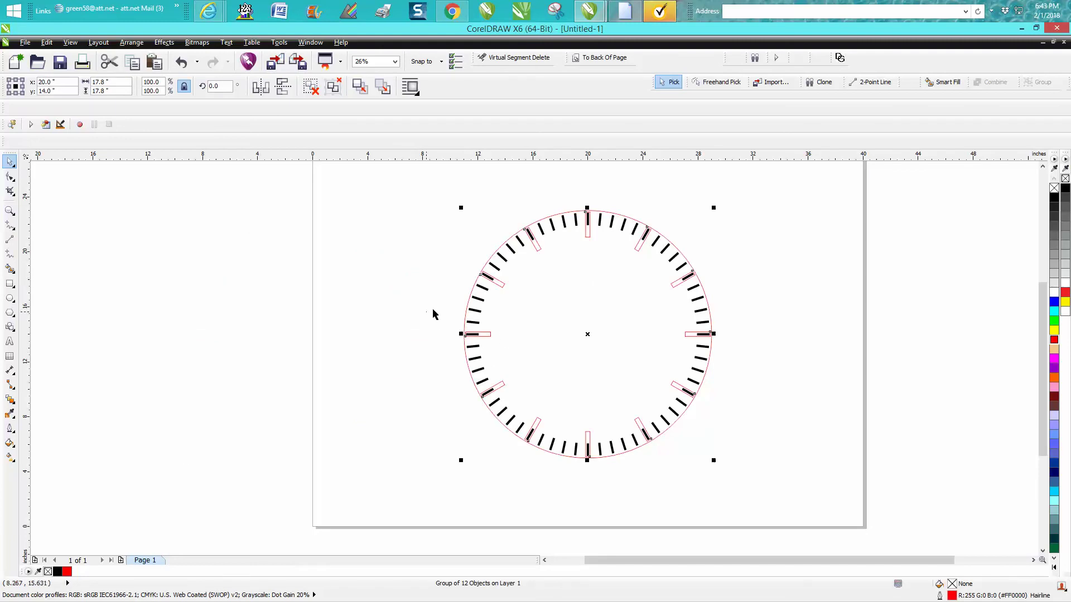
# Delete the minute bars inside the 12, 1, 11 and 10 o'clock hour outlines.
pyautogui.click(9, 212)
pyautogui.moveTo(490, 198); pyautogui.dragTo(695, 306)
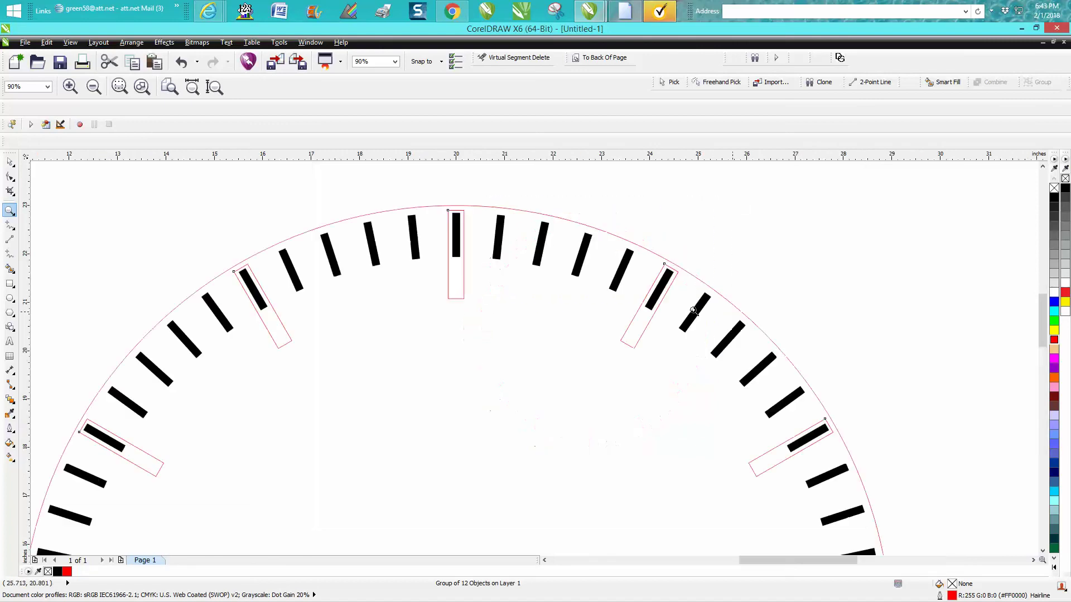
pyautogui.click(10, 161)
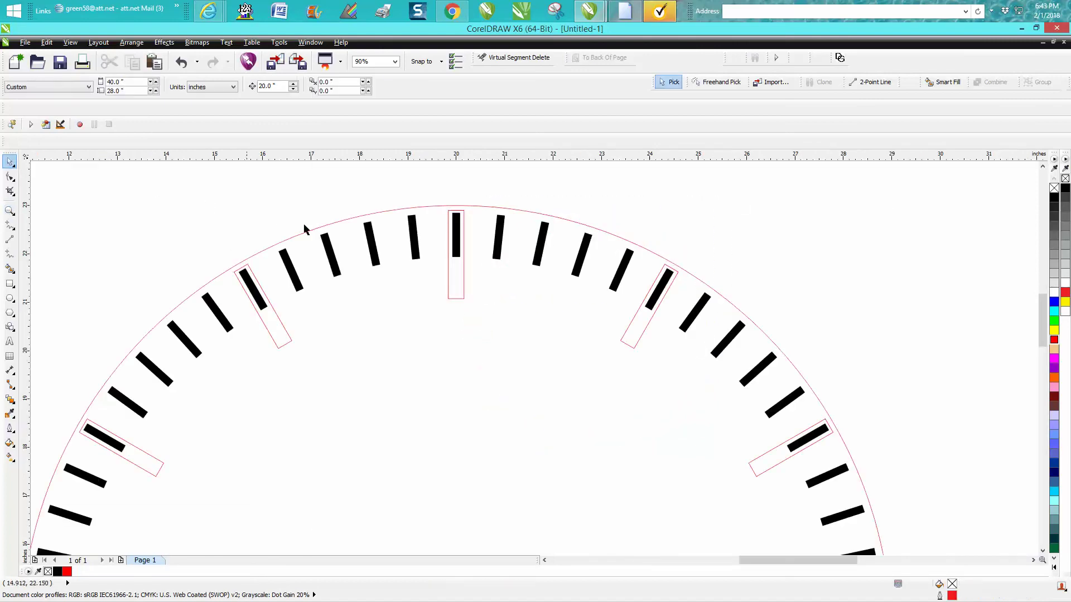
pyautogui.click(456, 249)
pyautogui.press('Delete')
pyautogui.click(656, 297)
pyautogui.press('Delete')
pyautogui.click(260, 301)
pyautogui.press('Delete')
pyautogui.click(119, 448)
pyautogui.press('Delete')
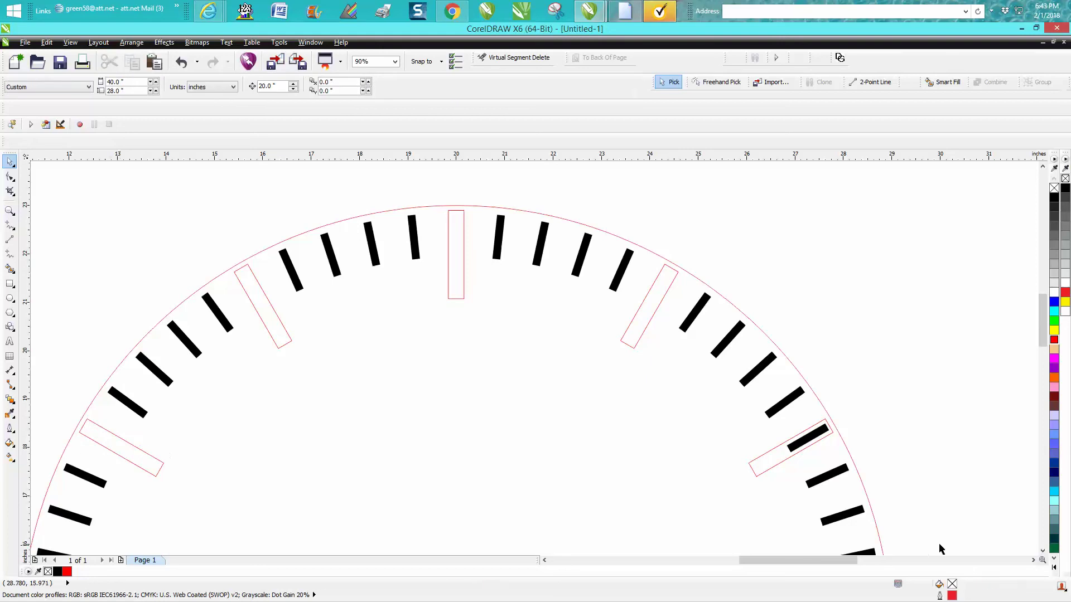
# Delete the minute bars inside the 2, 3, 4, 9 and 8 o'clock hour outlines.
pyautogui.scroll(-3, 801, 404)
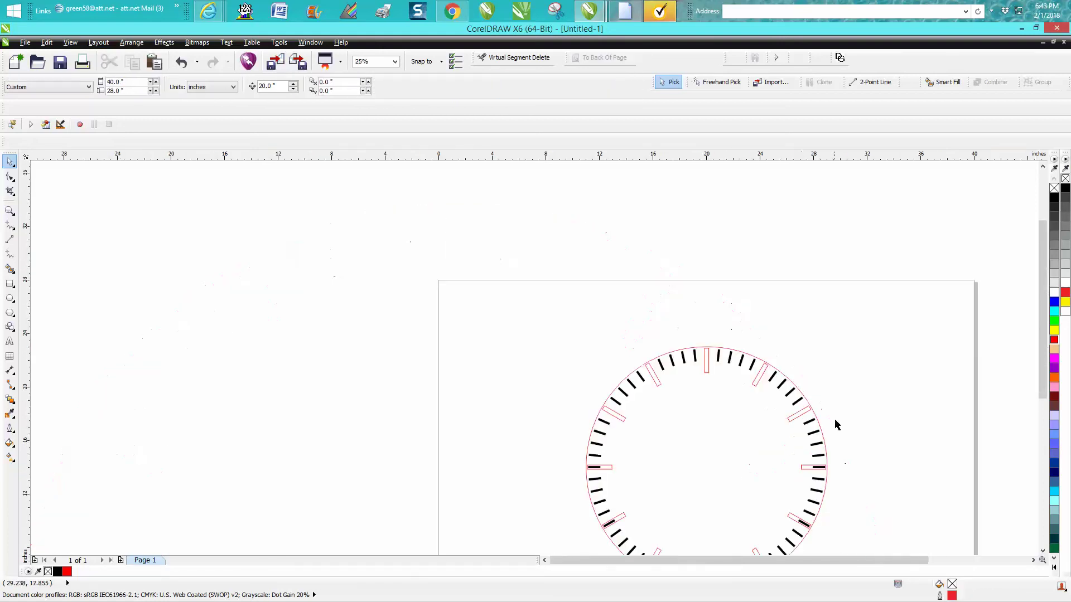
pyautogui.click(819, 469)
pyautogui.press('Delete')
pyautogui.click(803, 526)
pyautogui.press('Delete')
pyautogui.click(597, 470)
pyautogui.press('Delete')
pyautogui.click(612, 521)
pyautogui.press('Delete')
# Delete the minute bars inside the 7, 6 and 5 o'clock hour outlines.
pyautogui.scroll(-1, 726, 490)
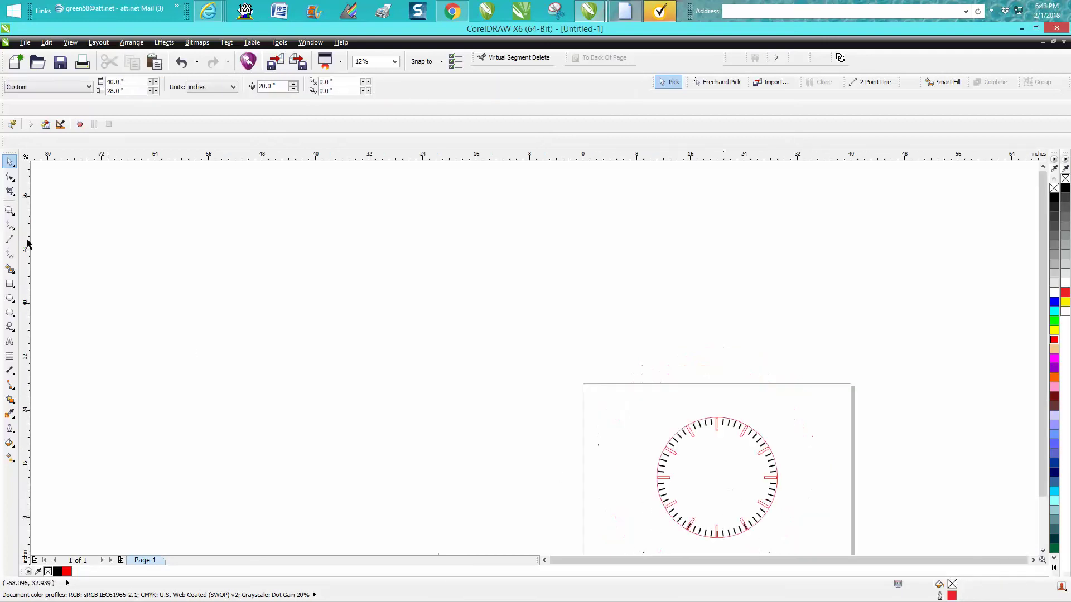
pyautogui.click(10, 211)
pyautogui.moveTo(657, 501); pyautogui.dragTo(793, 547)
pyautogui.click(10, 161)
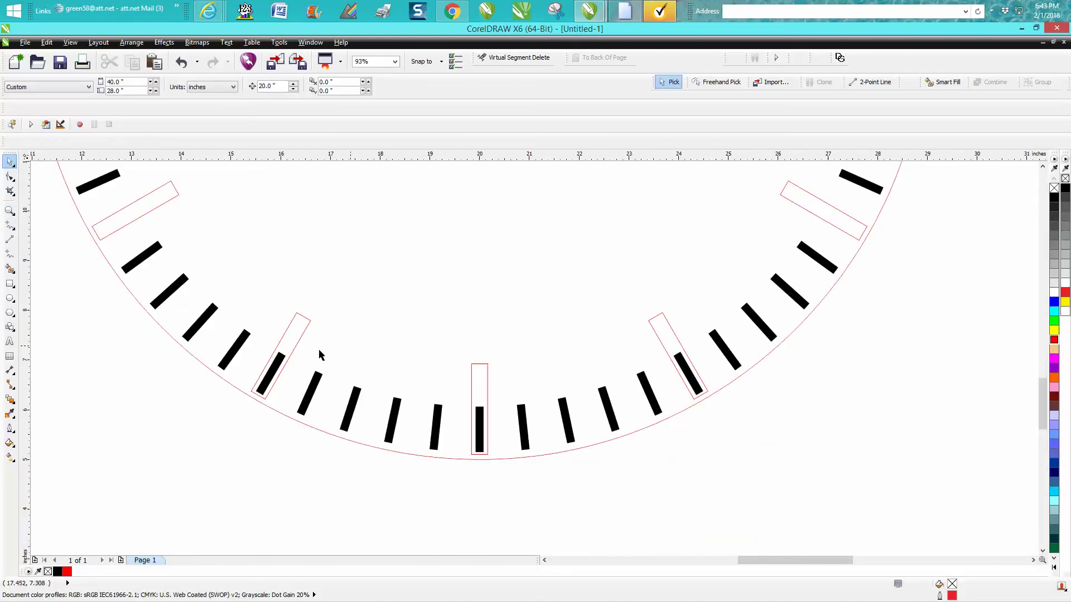
pyautogui.click(277, 362)
pyautogui.press('Delete')
pyautogui.click(479, 428)
pyautogui.press('Delete')
pyautogui.click(686, 378)
pyautogui.press('Delete')
# Move the hour-mark group off the circle to an X position of 0 inches.
pyautogui.scroll(-3, 702, 363)
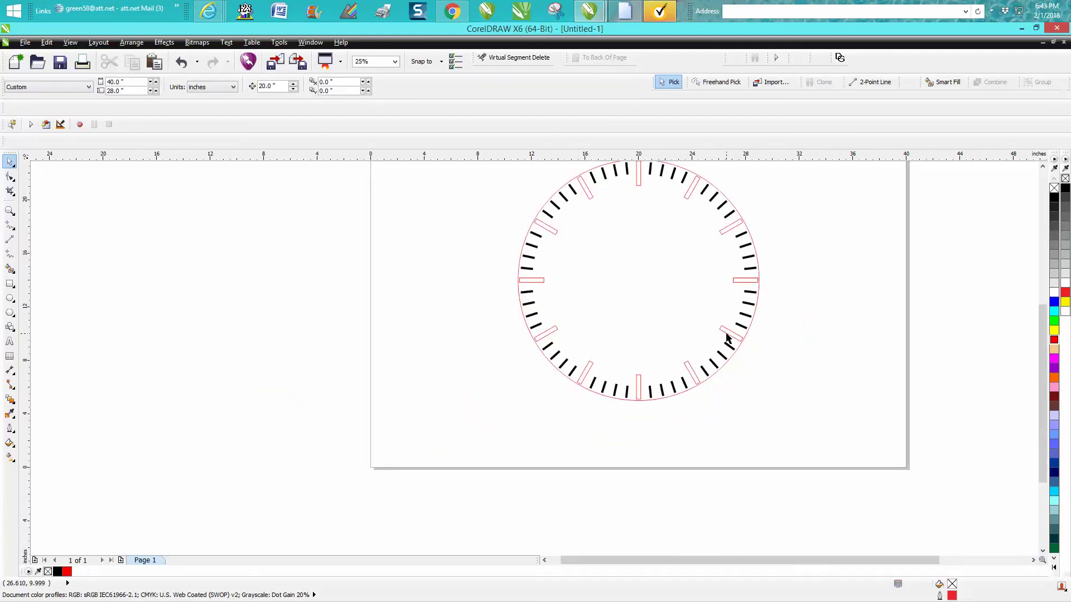
pyautogui.click(729, 337)
pyautogui.write('0')
pyautogui.press('Return')
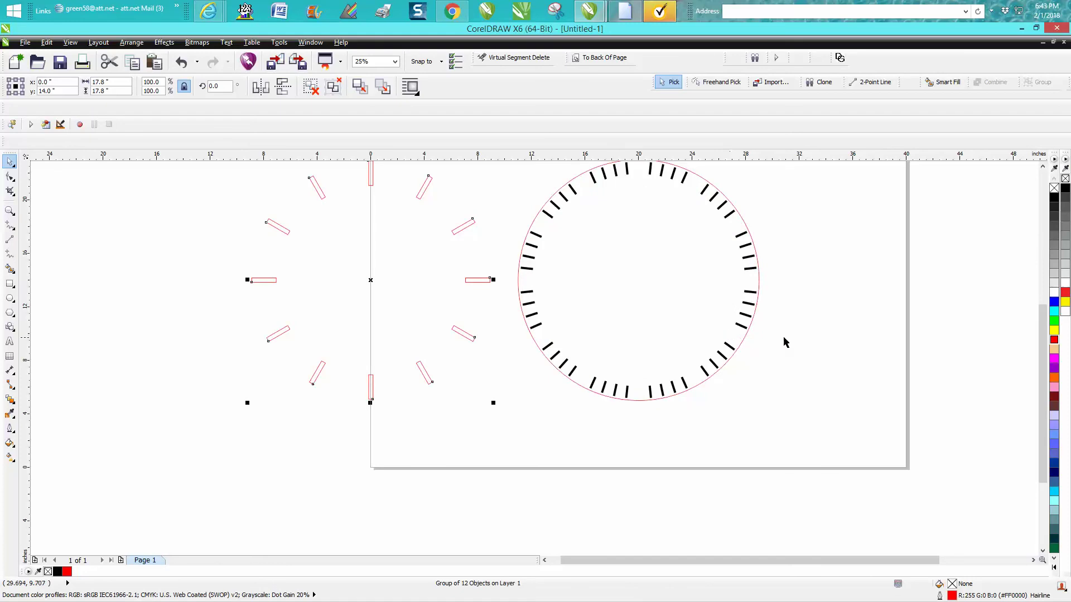
# Fill the hour-mark group with black and no outline, and centre it on the page over the minute marks.
pyautogui.click(1054, 198)
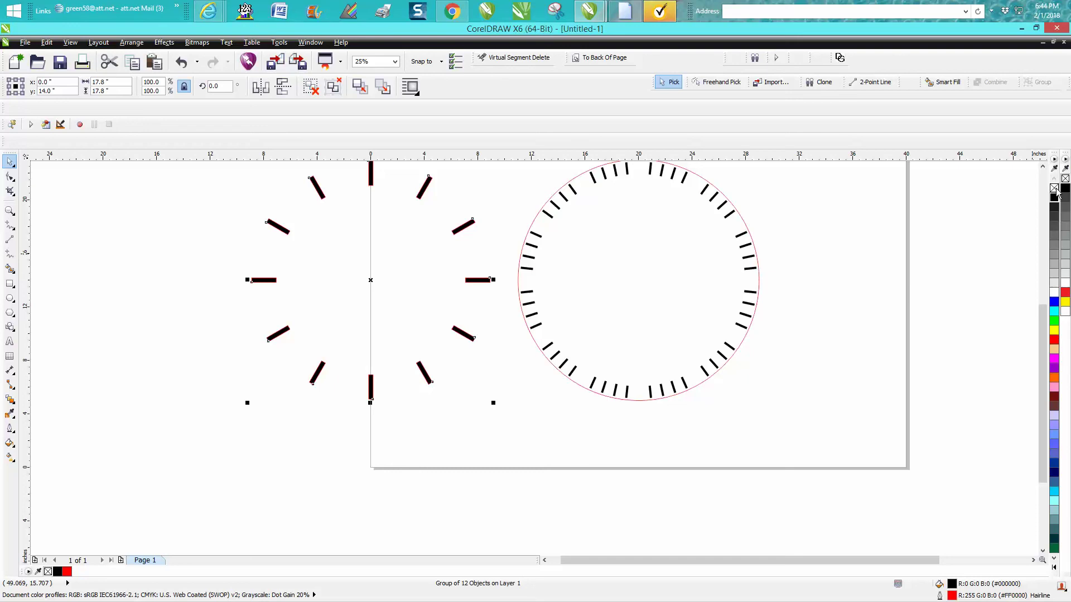
pyautogui.rightClick(1054, 188)
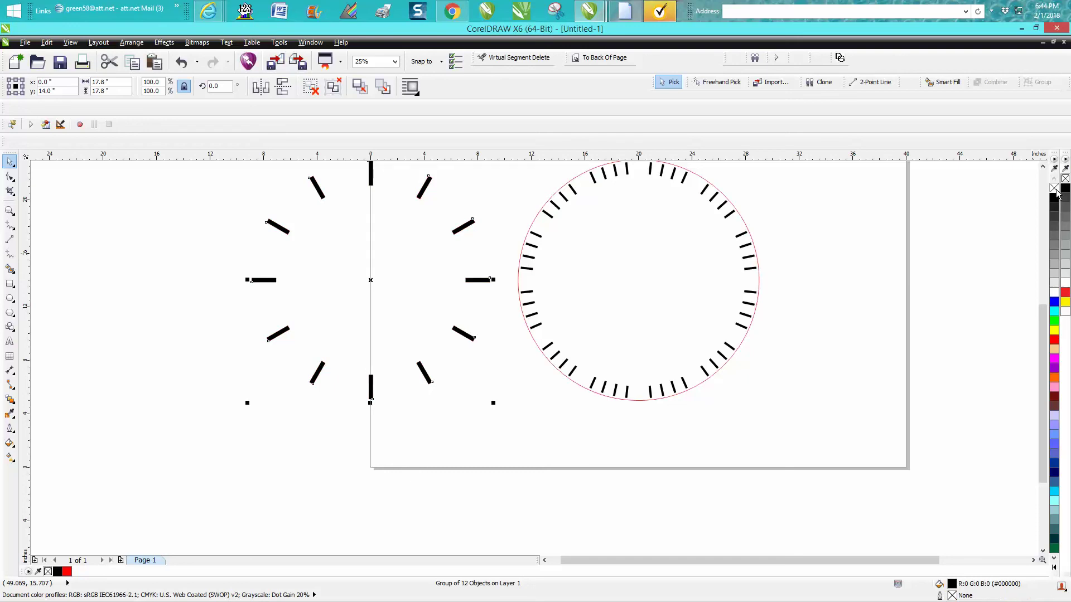
pyautogui.press('p')
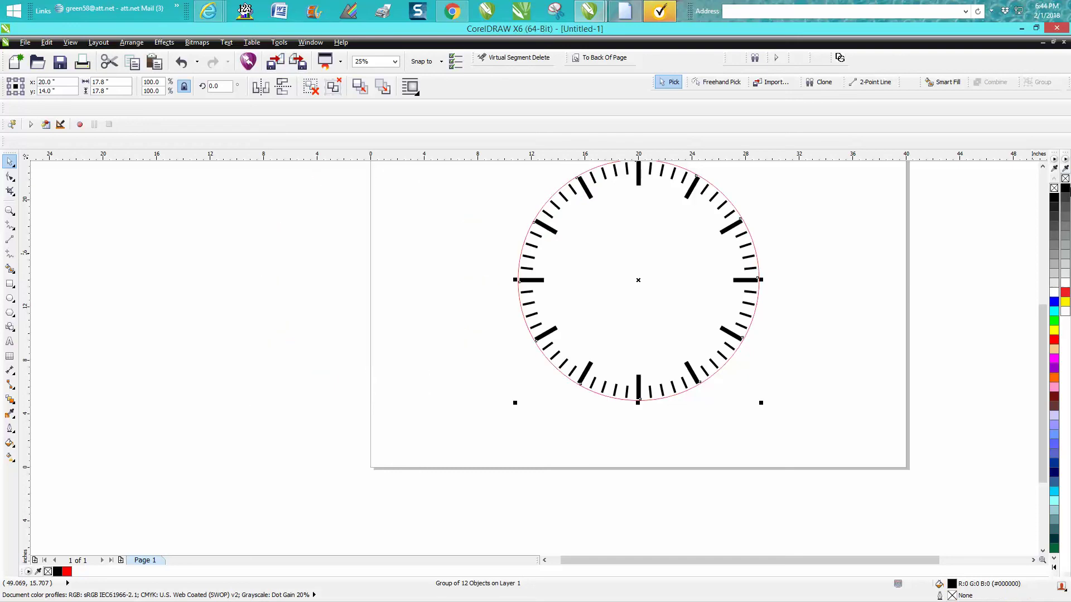
pyautogui.click(10, 212)
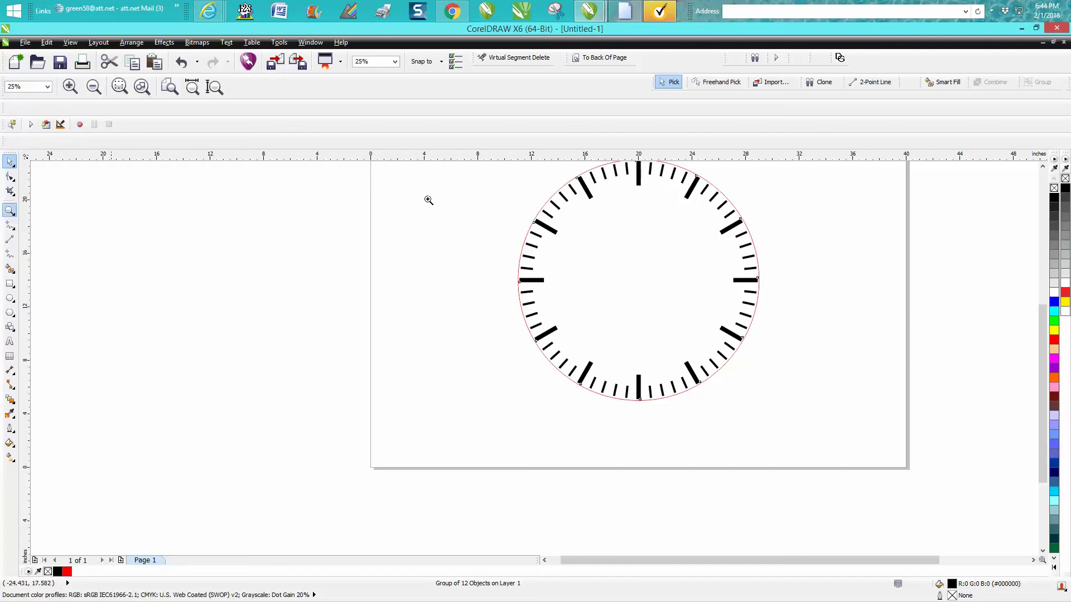
pyautogui.rightClick(530, 191)
pyautogui.moveTo(509, 174); pyautogui.dragTo(672, 292)
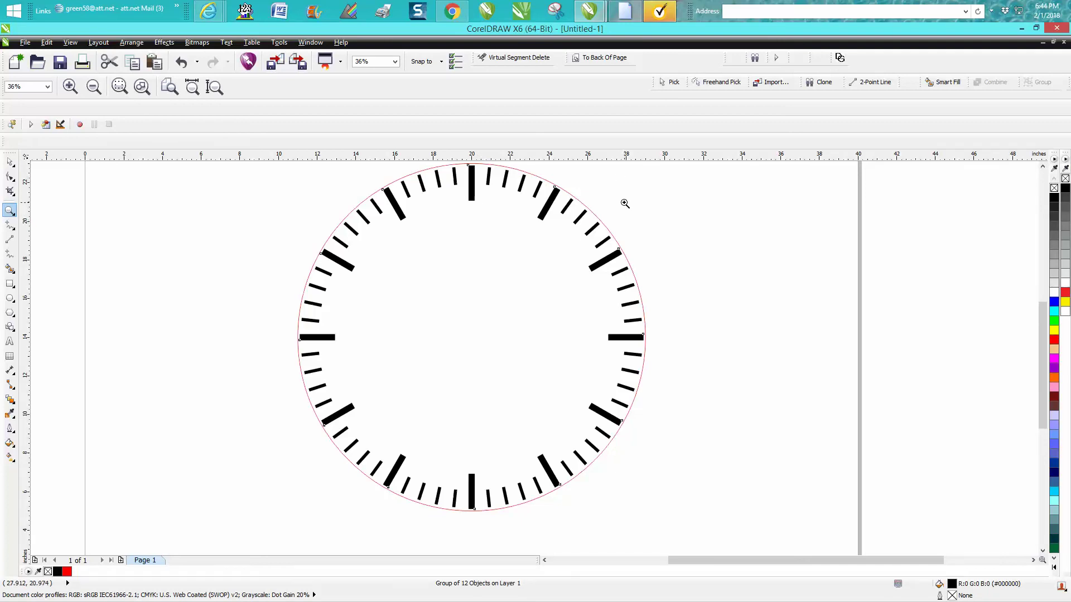
pyautogui.scroll(-1, 650, 208)
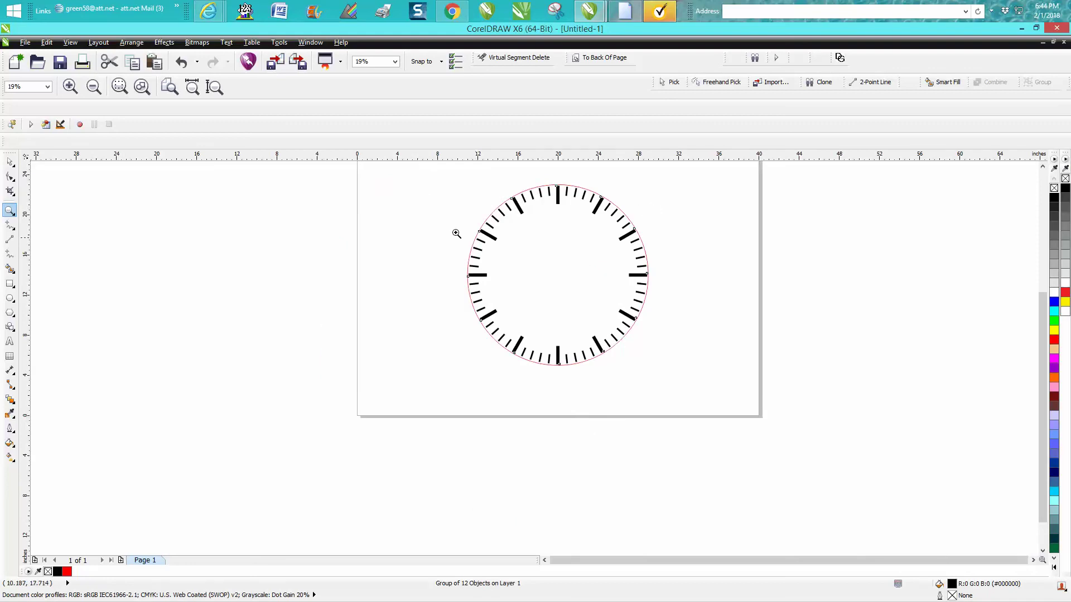
pyautogui.moveTo(440, 182); pyautogui.dragTo(673, 368)
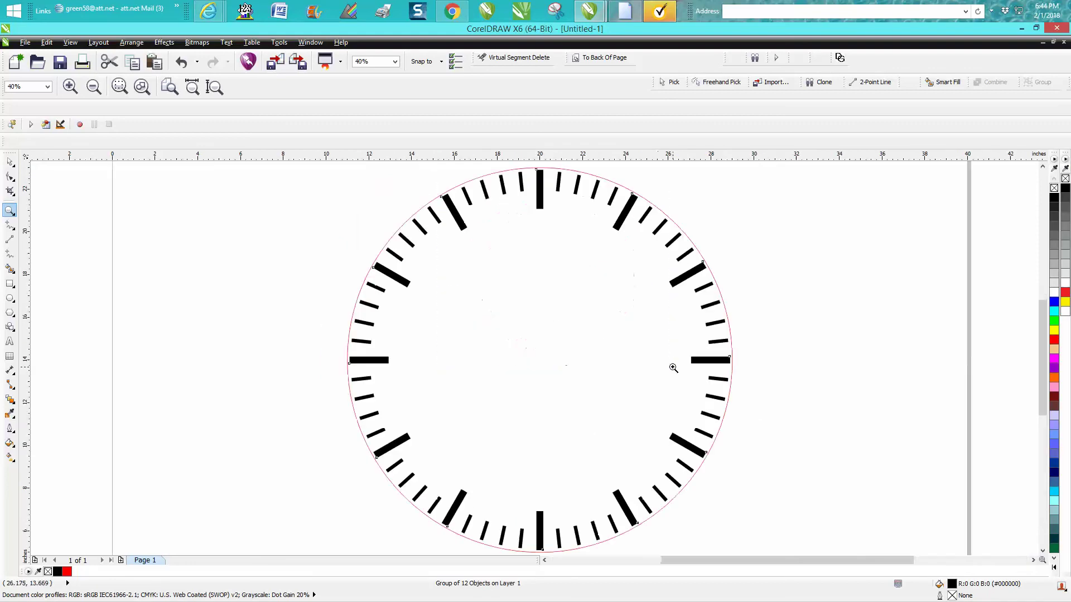